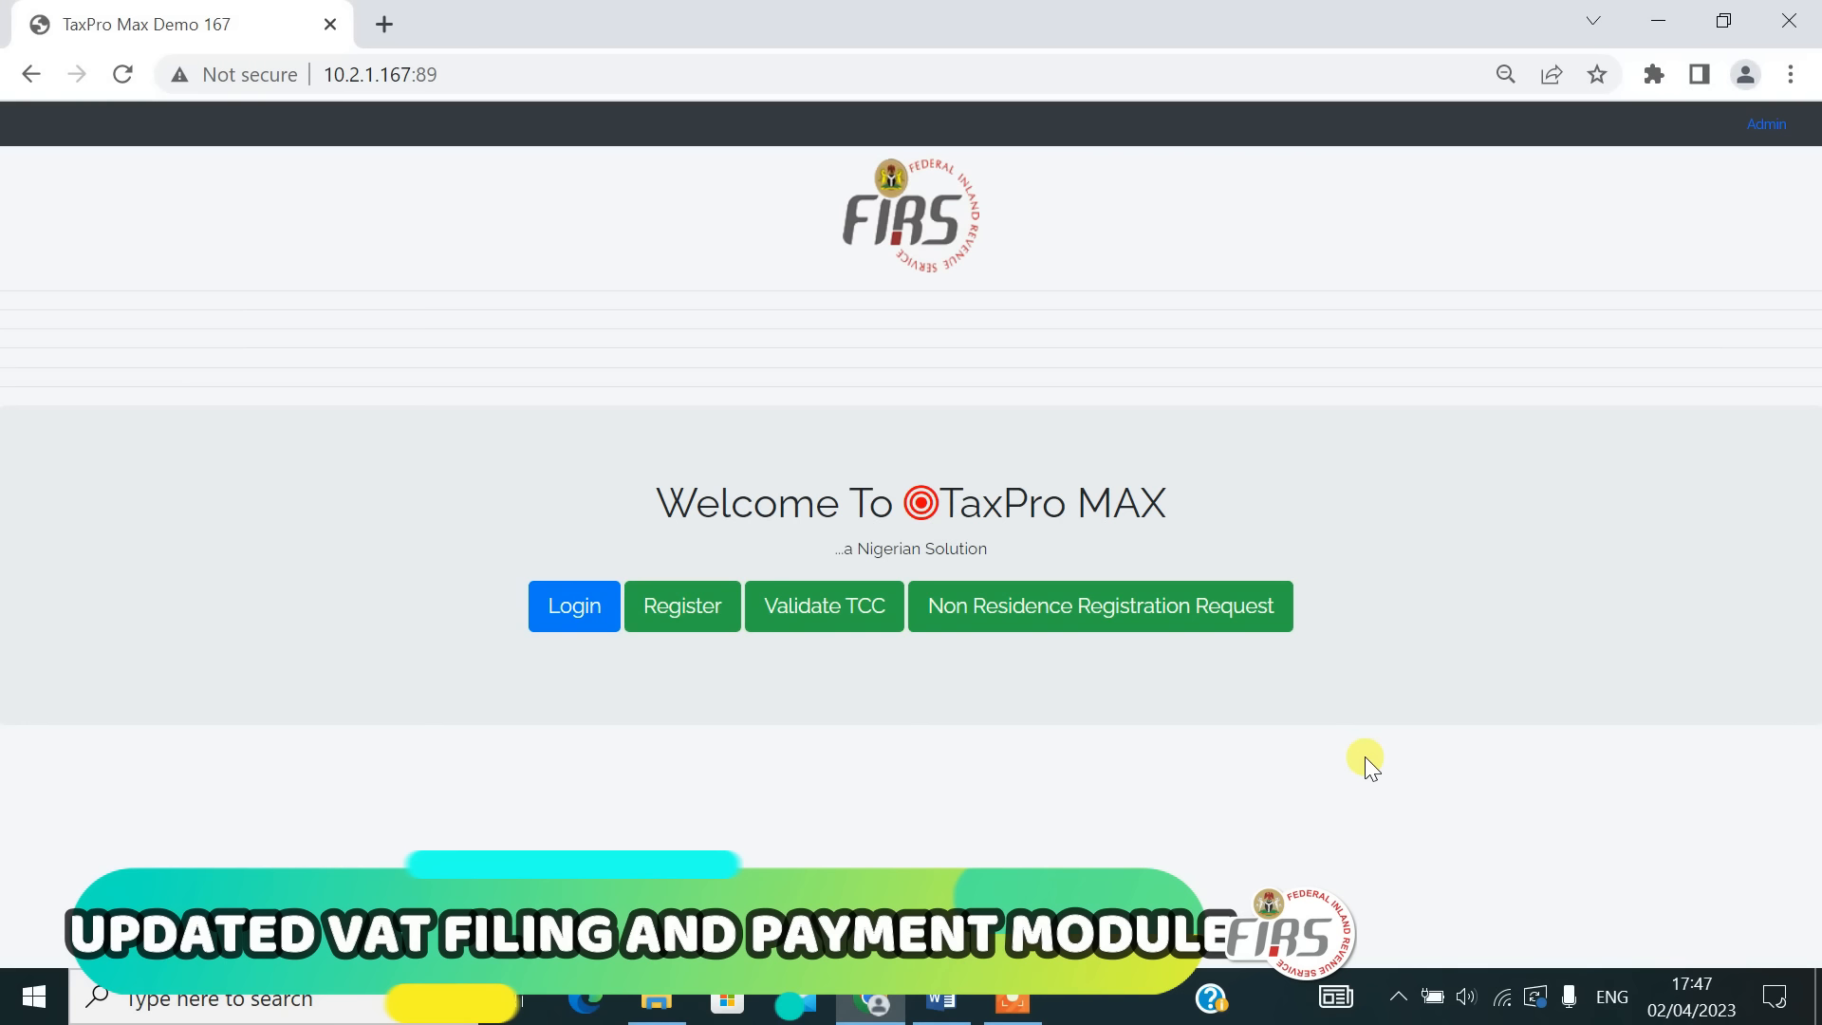
# Log in to the taxpayer portal with the first saved e-mail address and its account password.
pyautogui.click(573, 614)
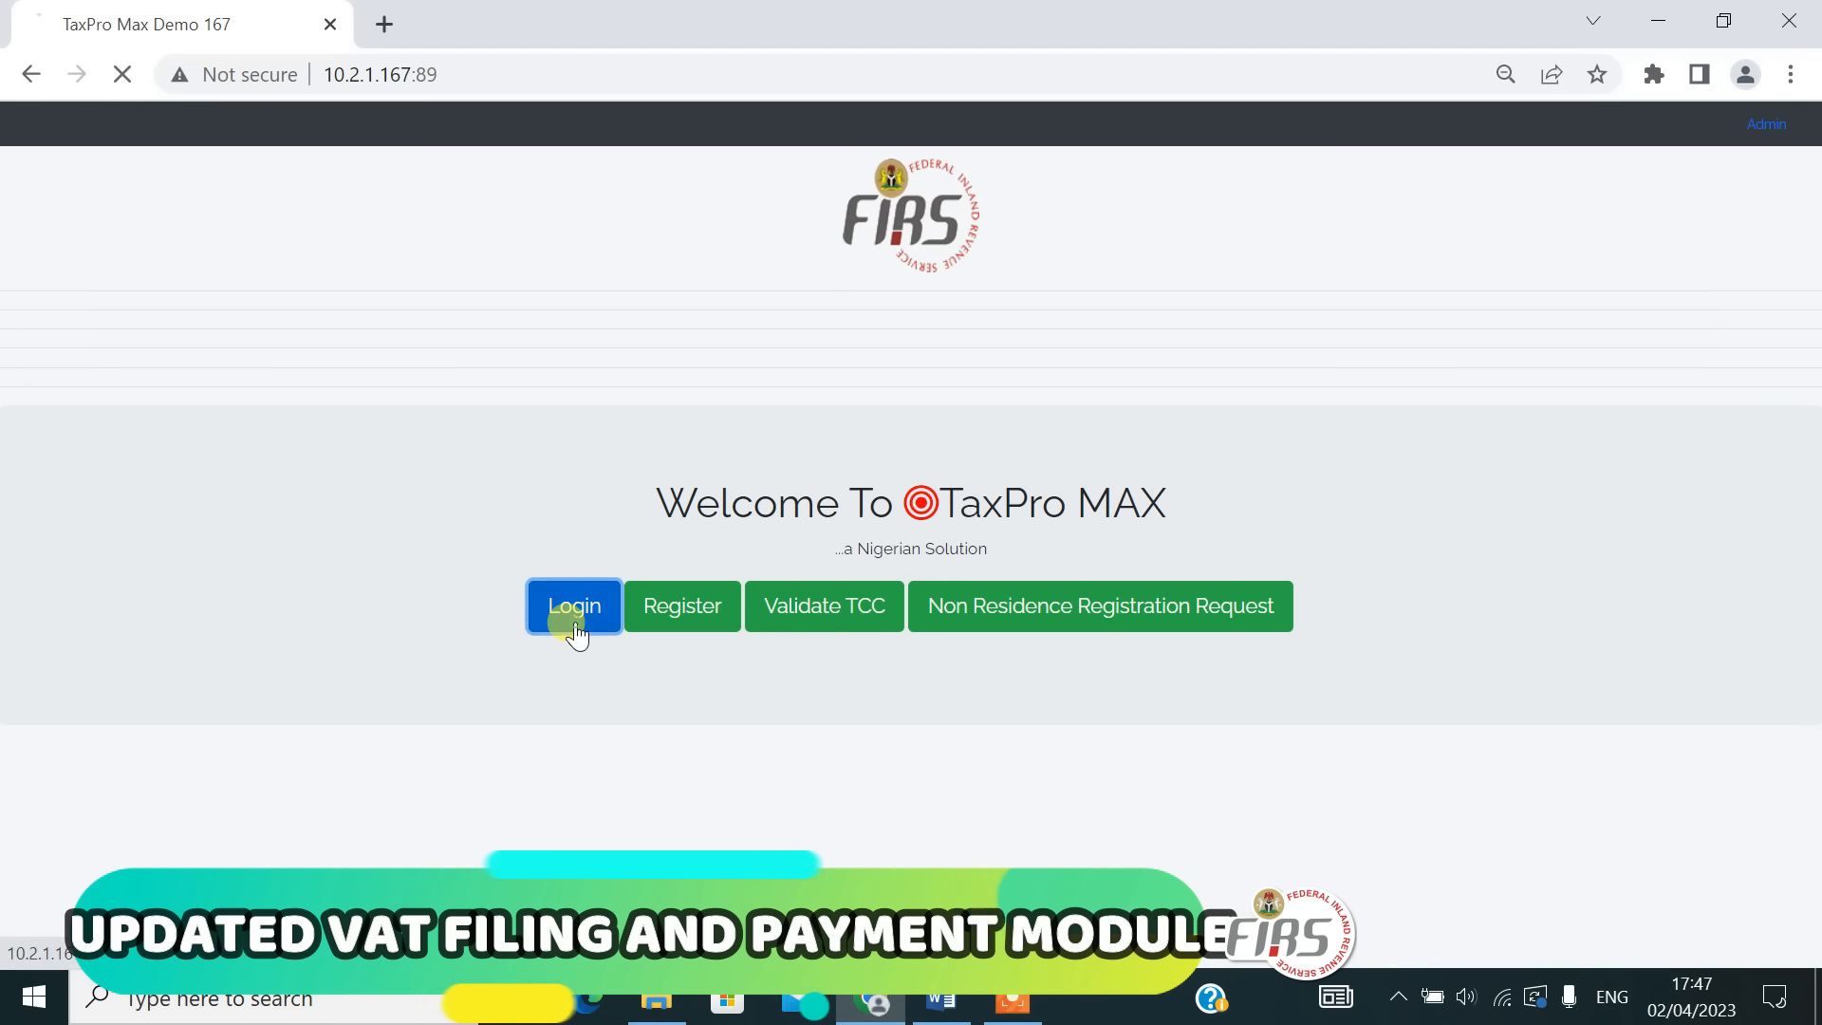
pyautogui.click(907, 283)
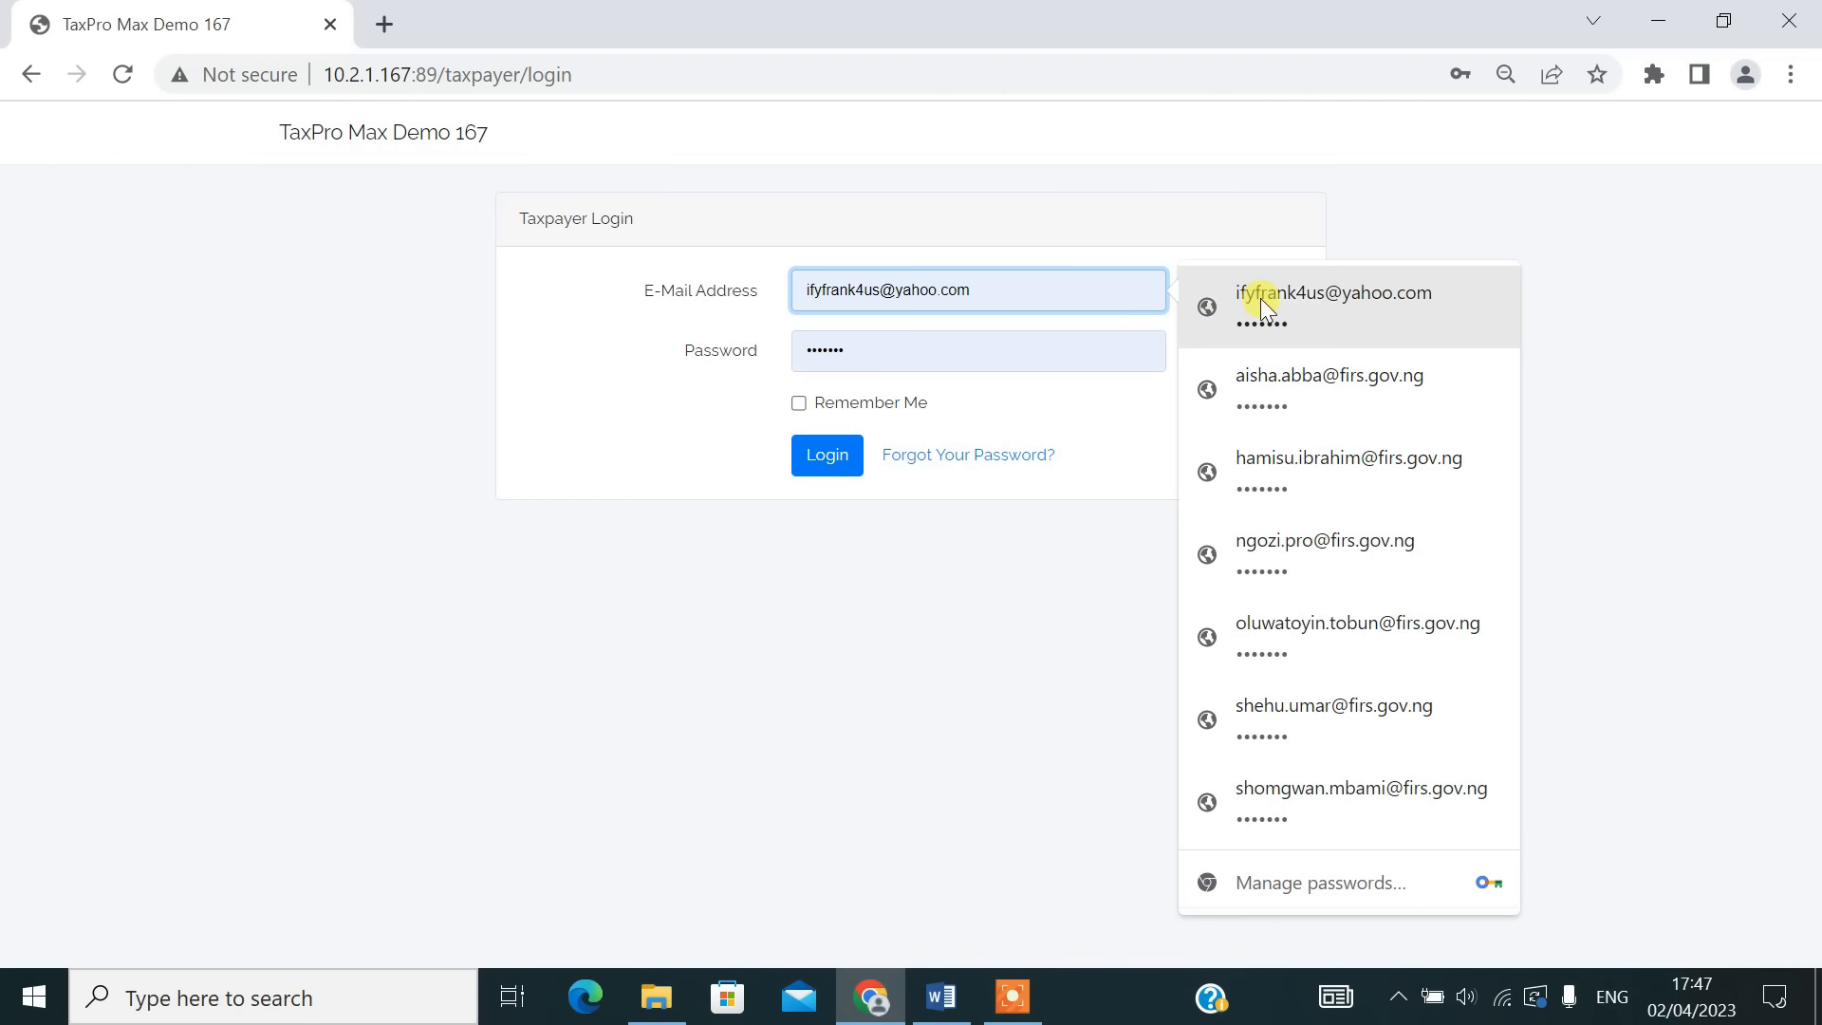
pyautogui.click(1302, 302)
pyautogui.click(824, 458)
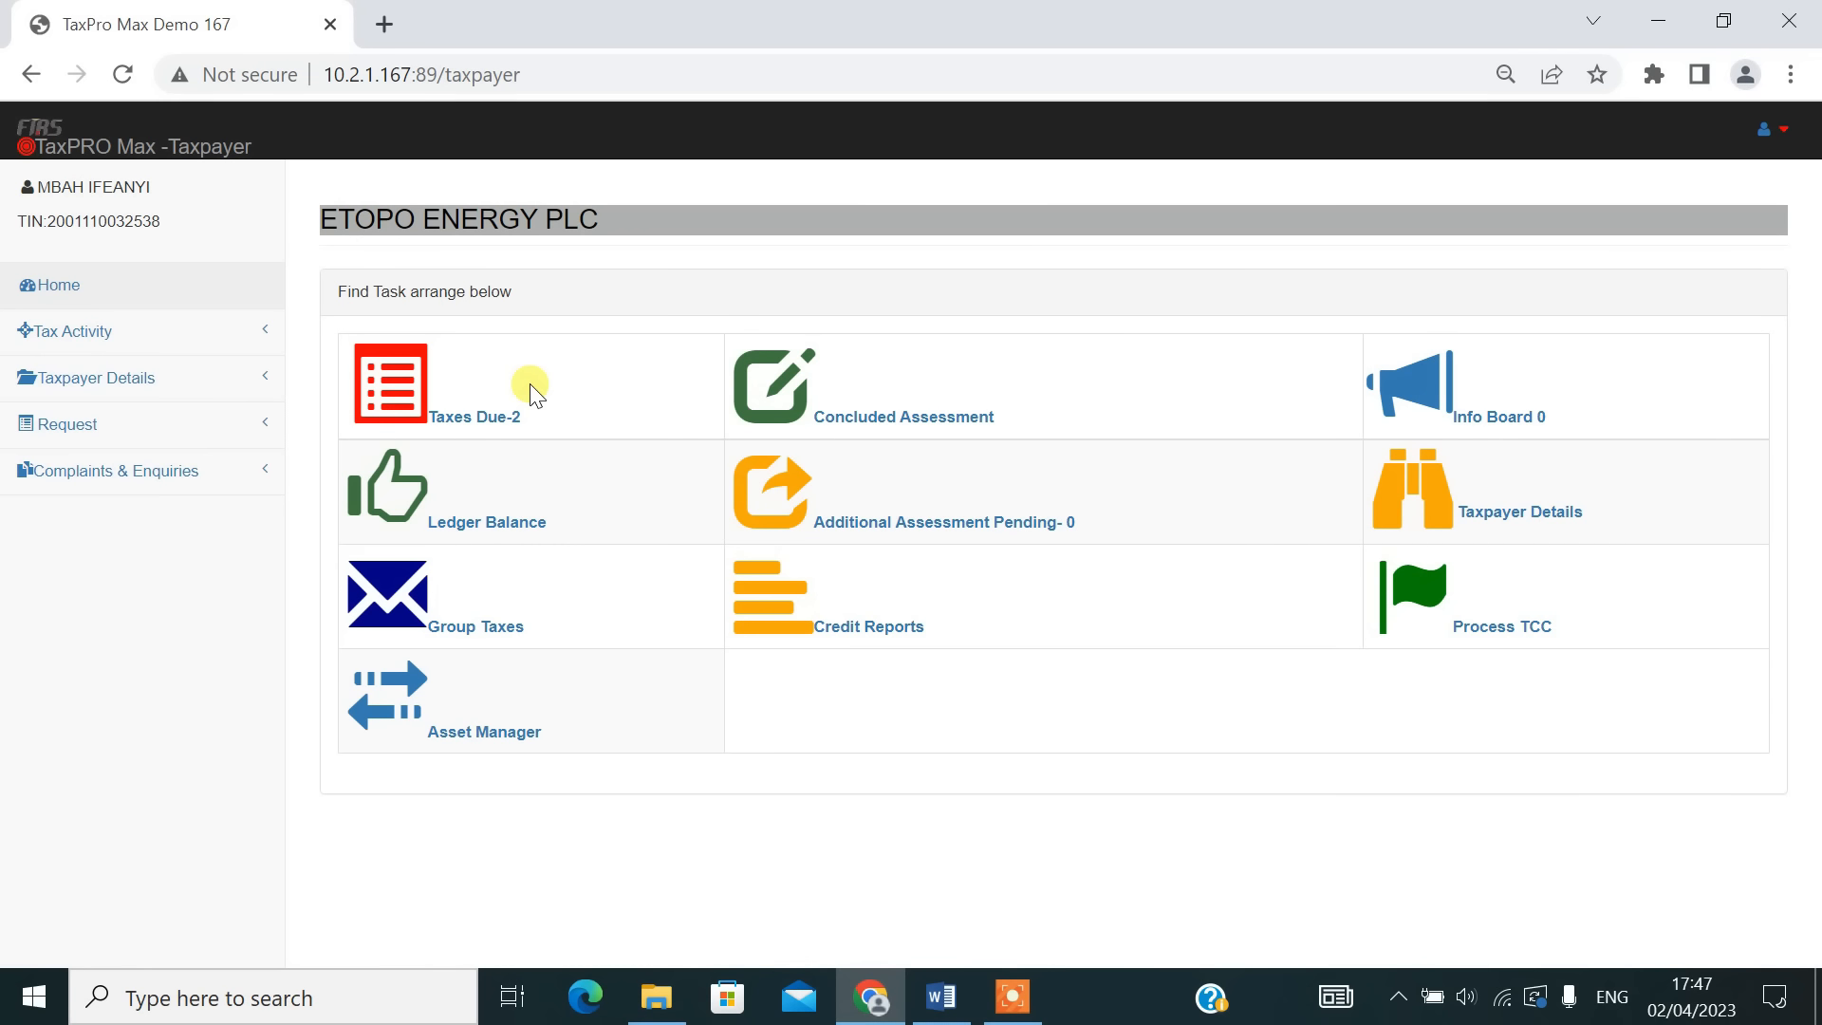
# Process the past-due VAT return for 2023-03-21 from the taxes due and open its Sales Schedule.
pyautogui.click(489, 432)
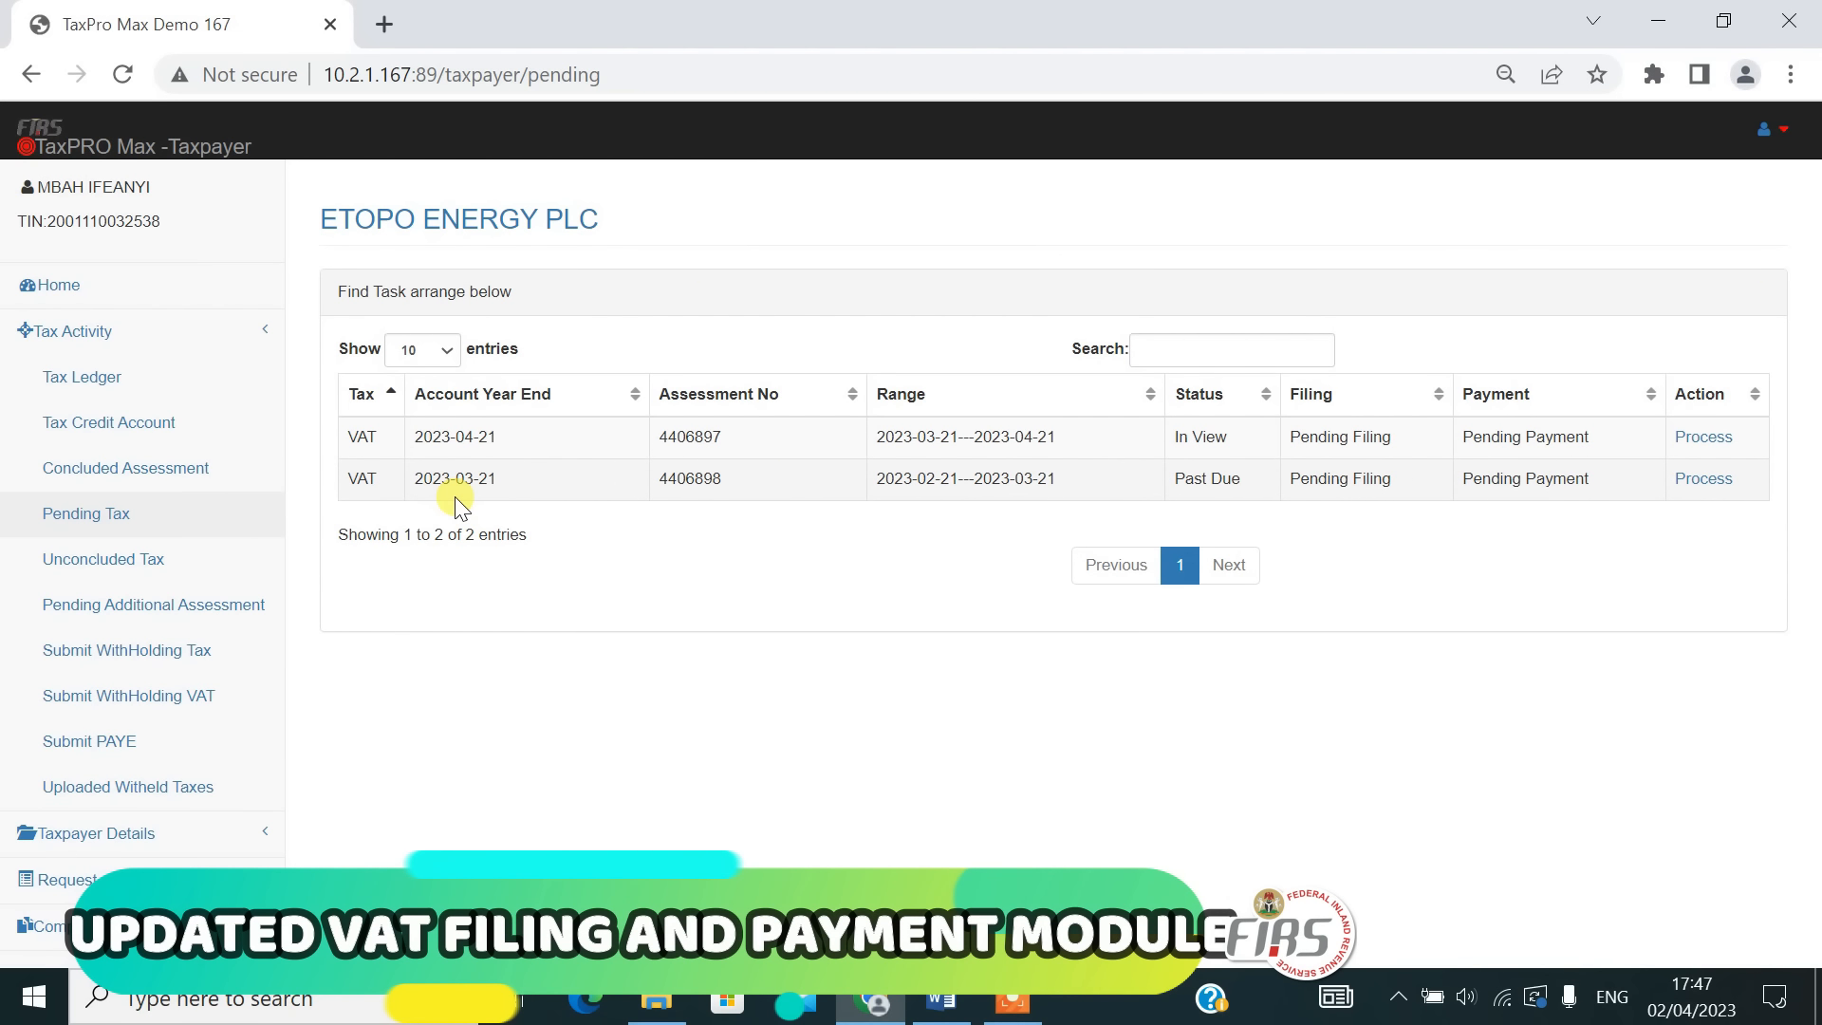
pyautogui.click(1704, 482)
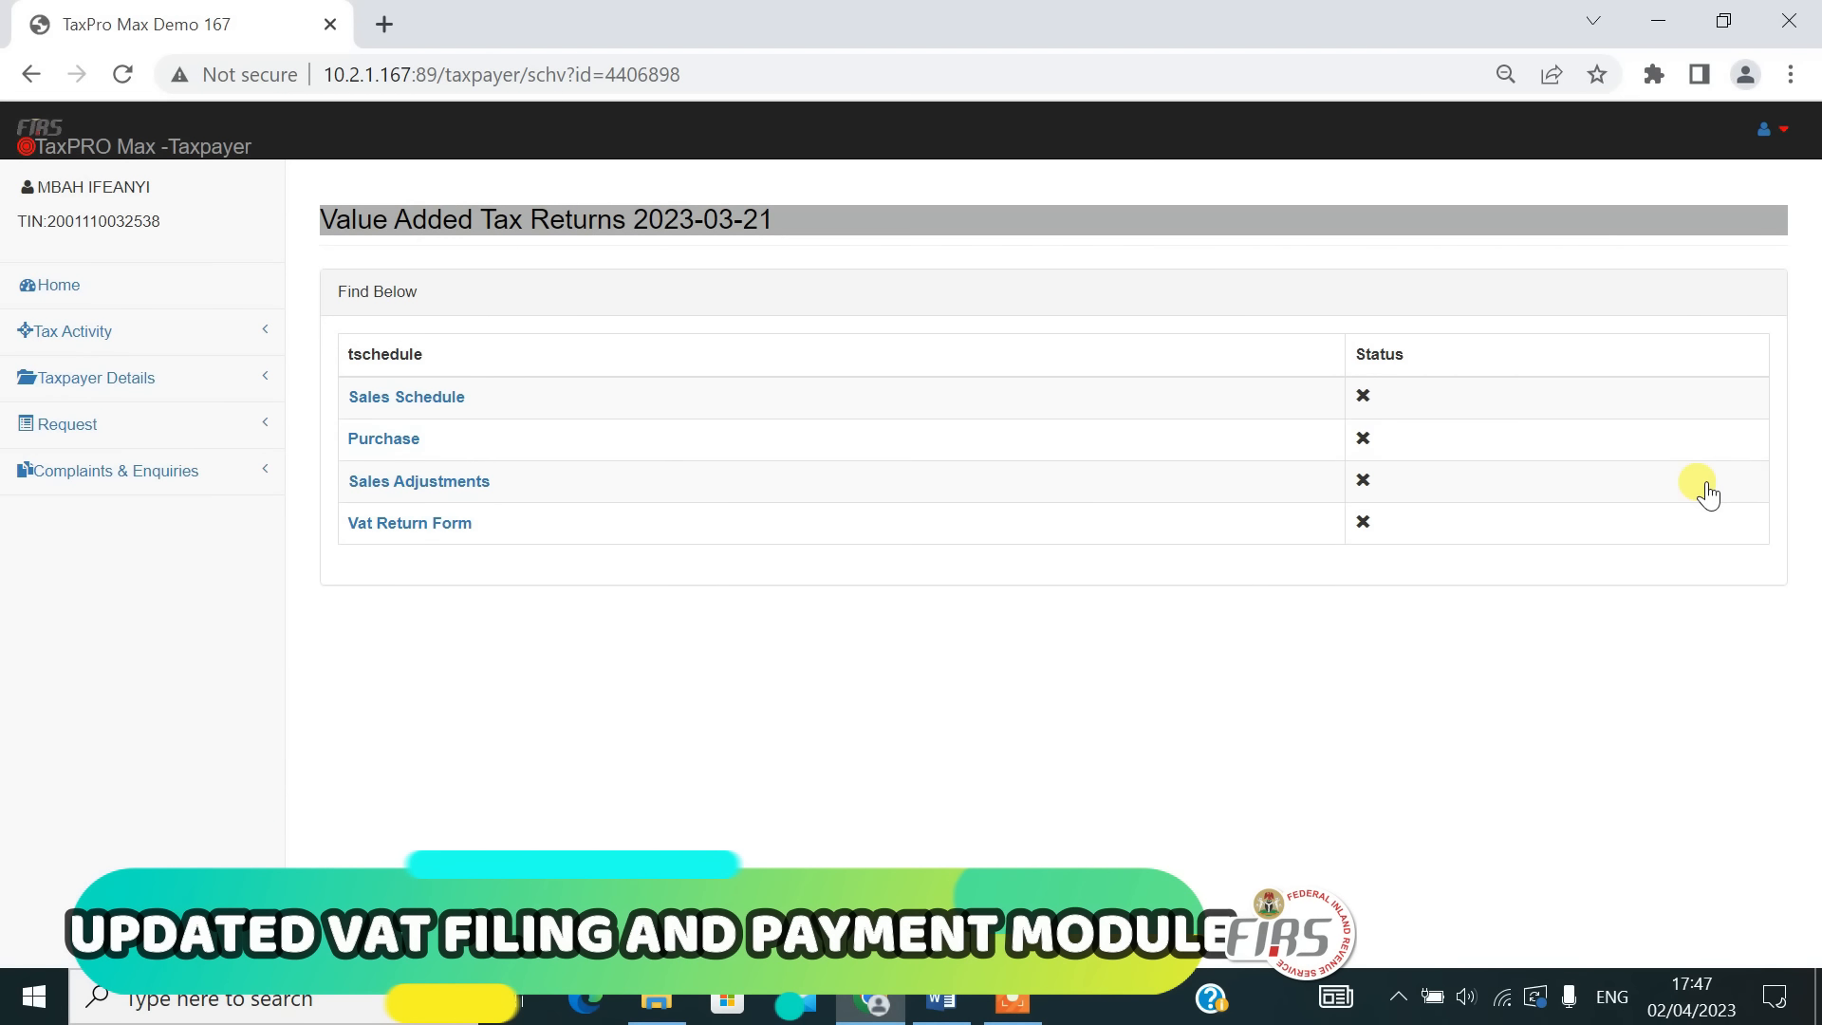
pyautogui.click(423, 397)
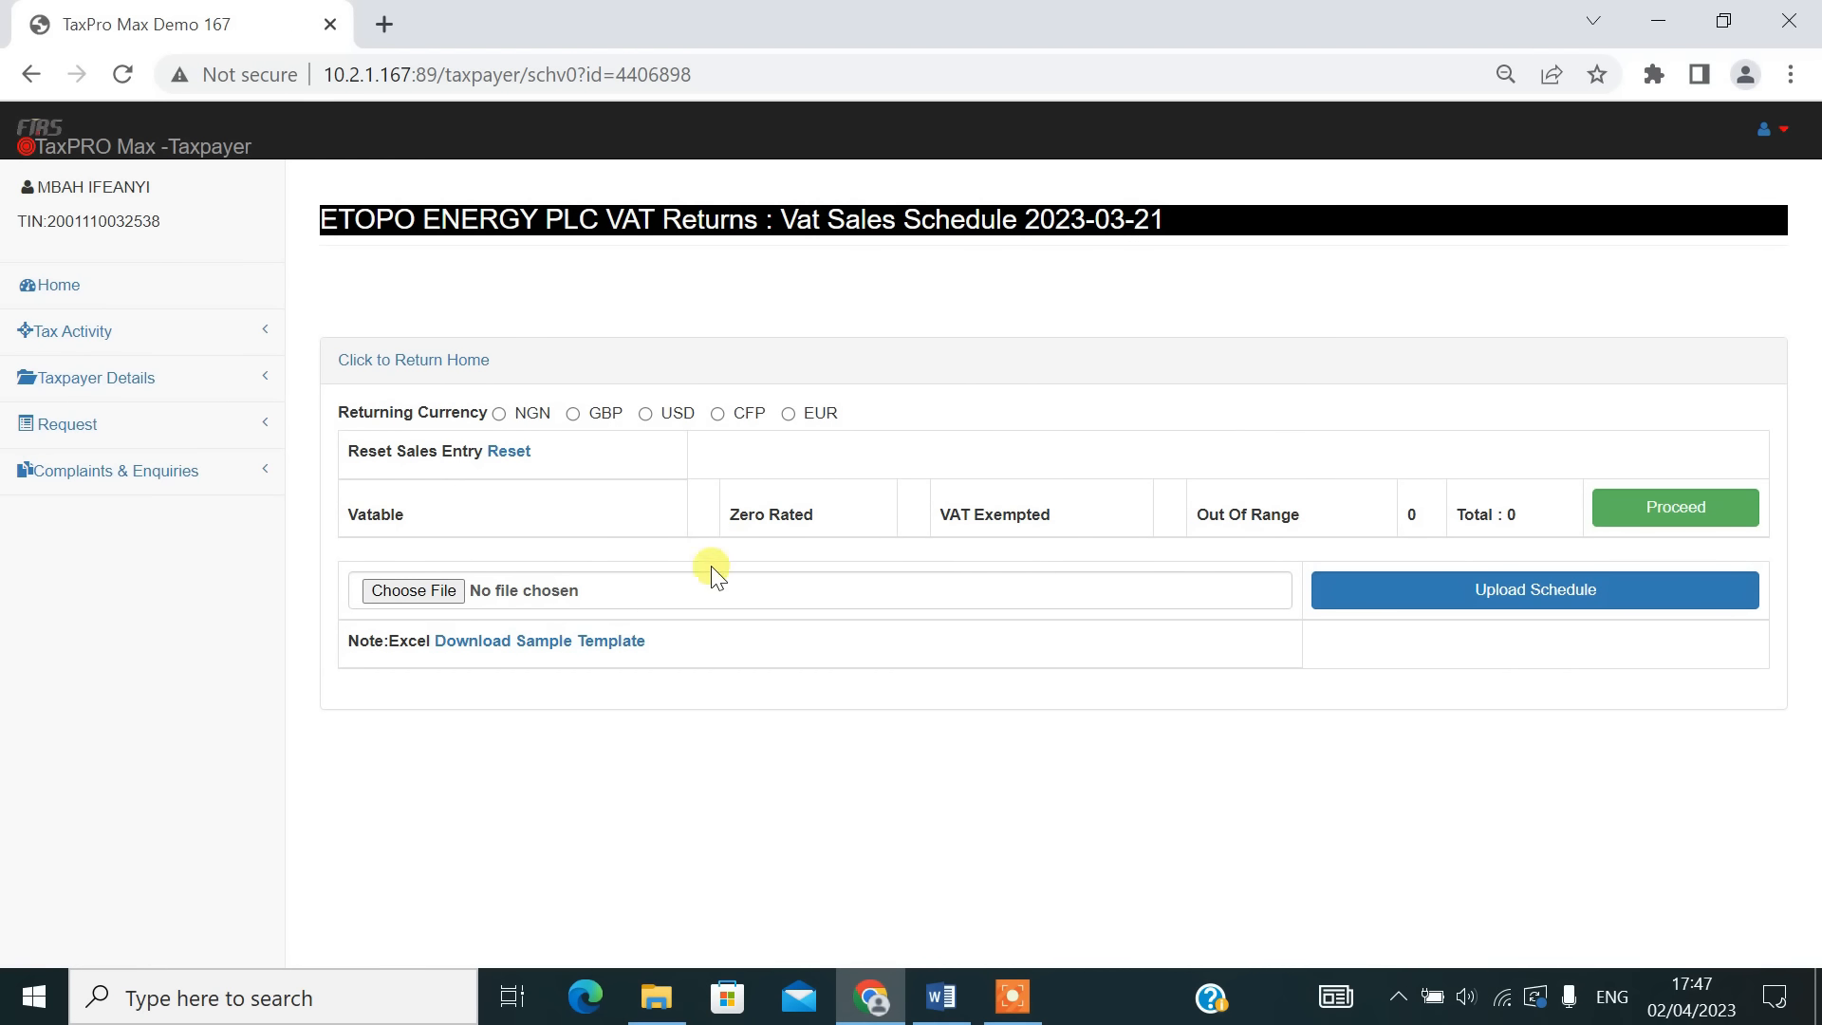
# Download the sample VAT sales template and open it in Excel with editing enabled.
pyautogui.click(572, 643)
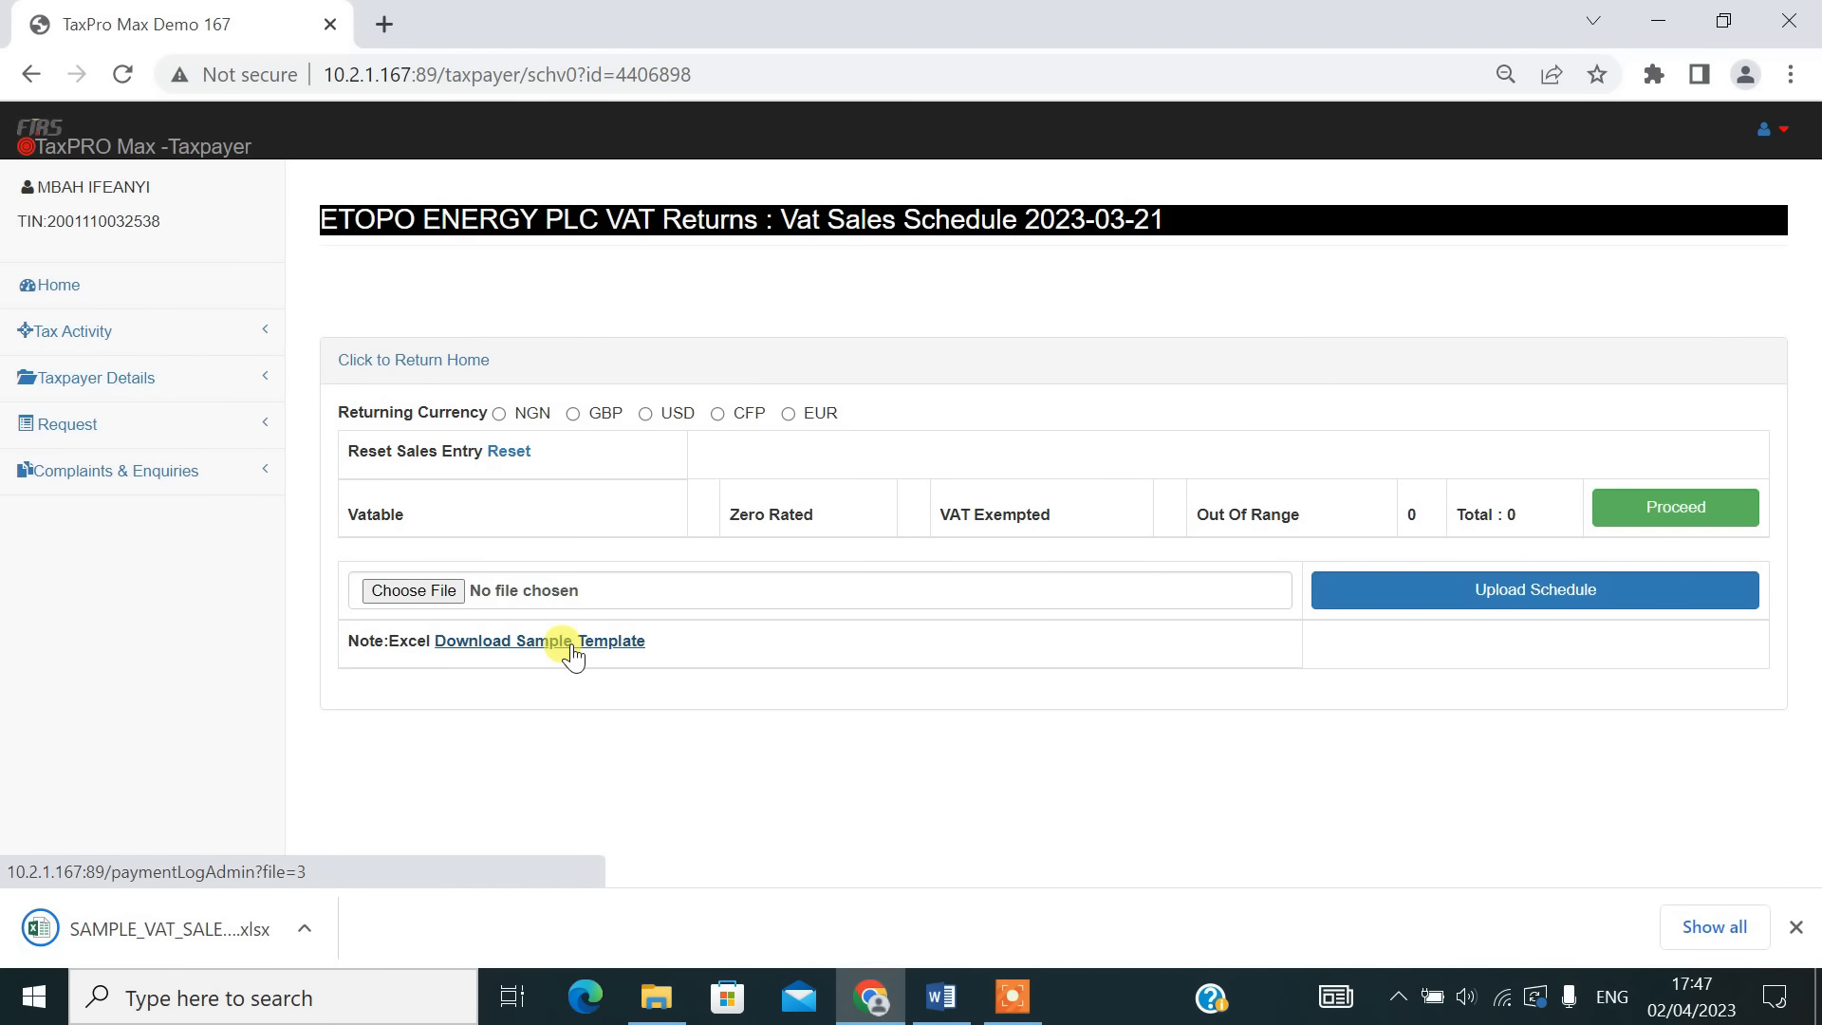
pyautogui.click(162, 916)
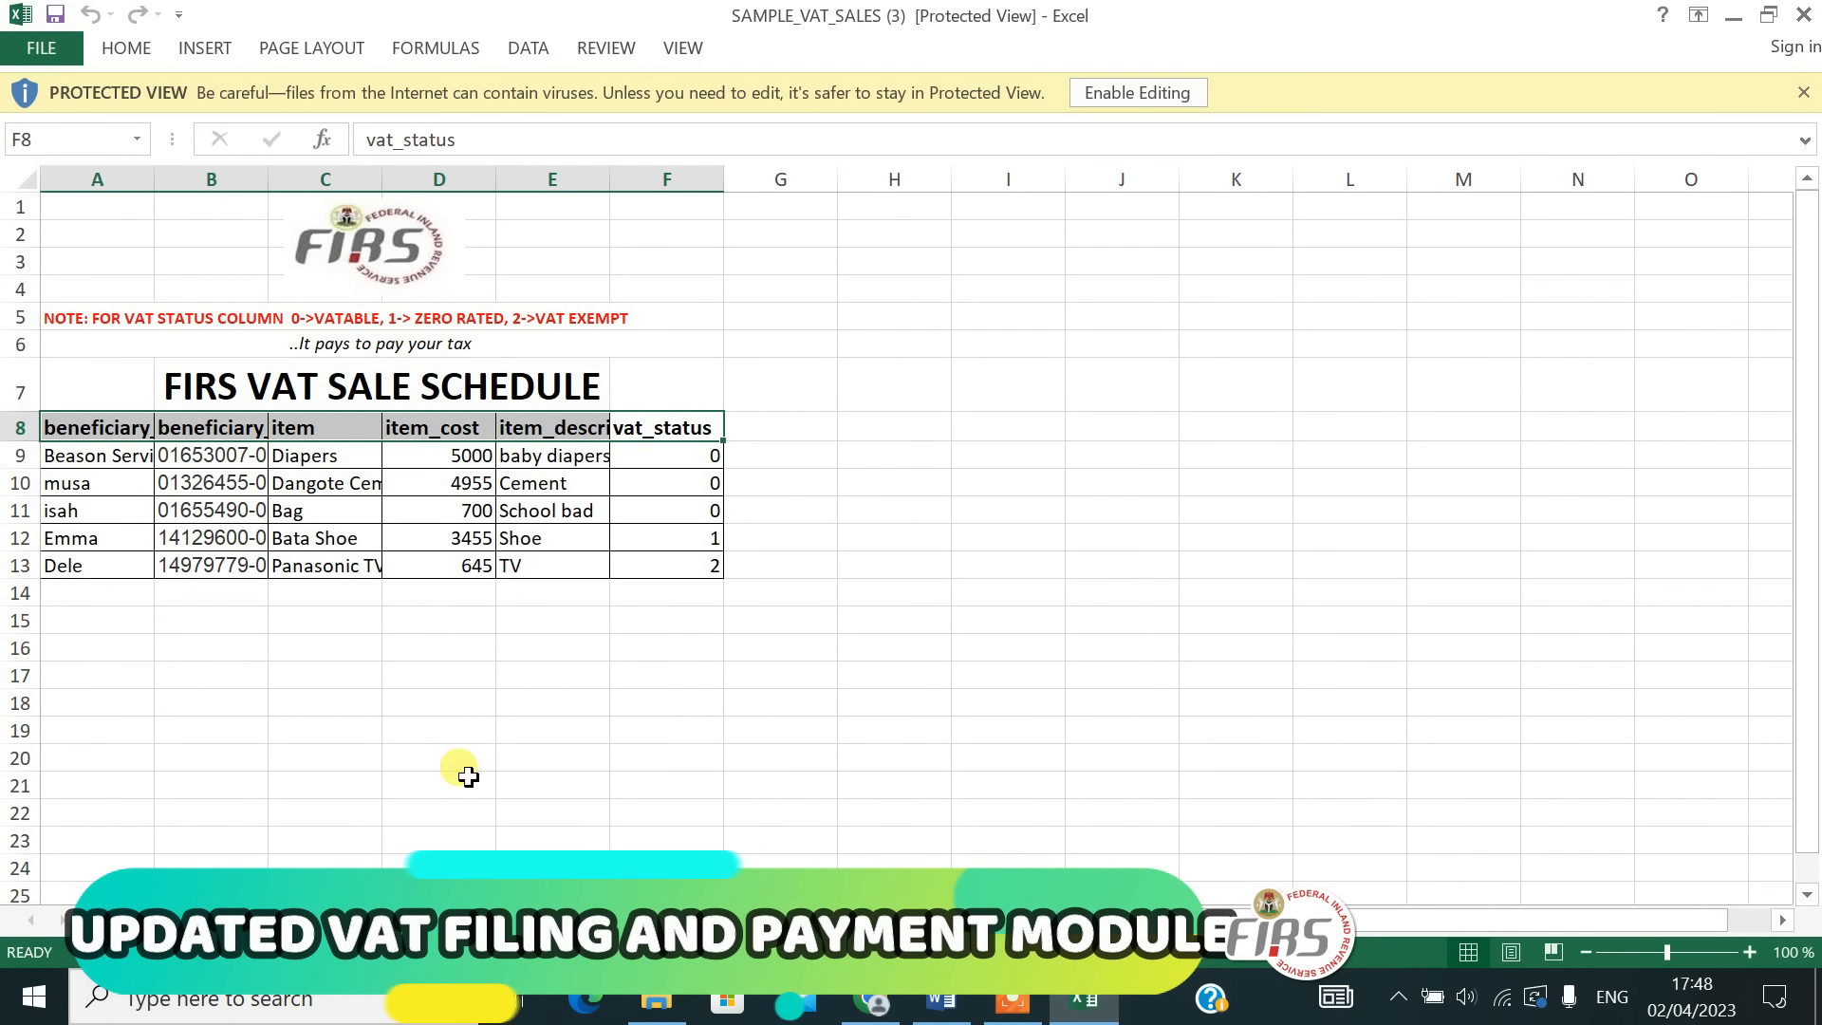
pyautogui.click(1151, 95)
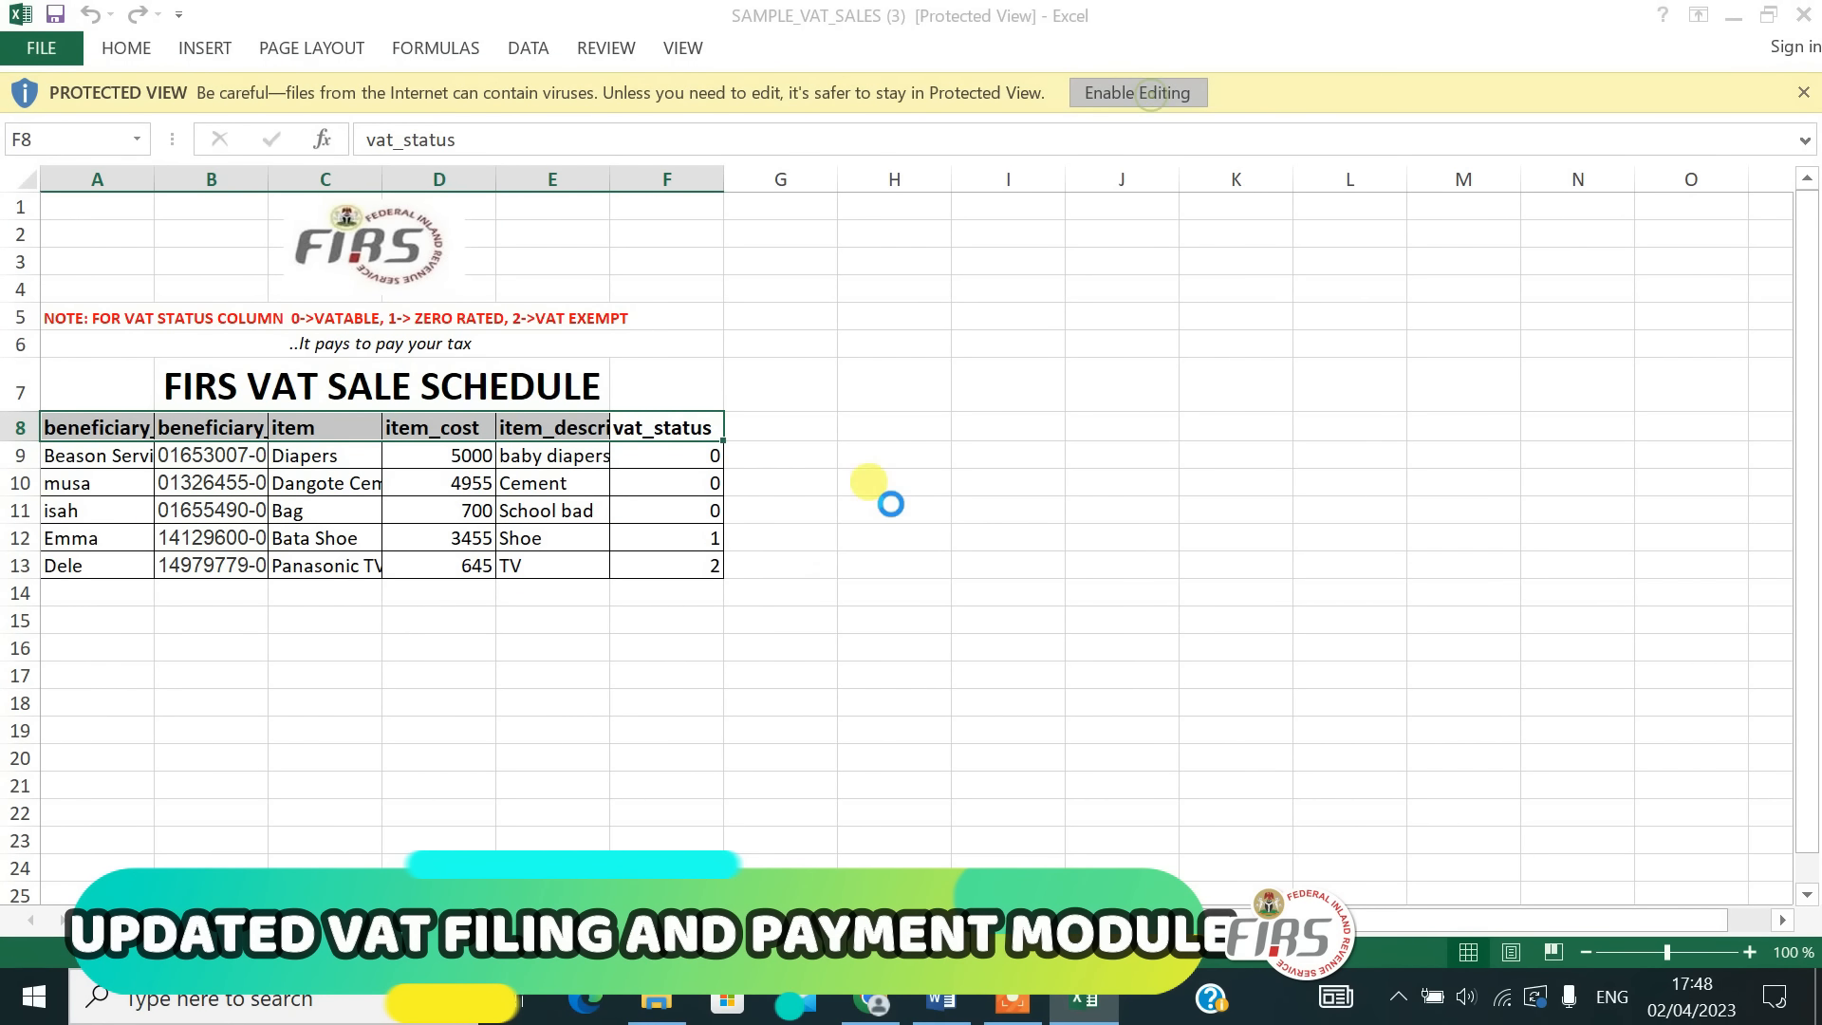
# Examine the template's vat_status column and the beneficiary TIN entries in rows 11 and 13.
pyautogui.click(490, 780)
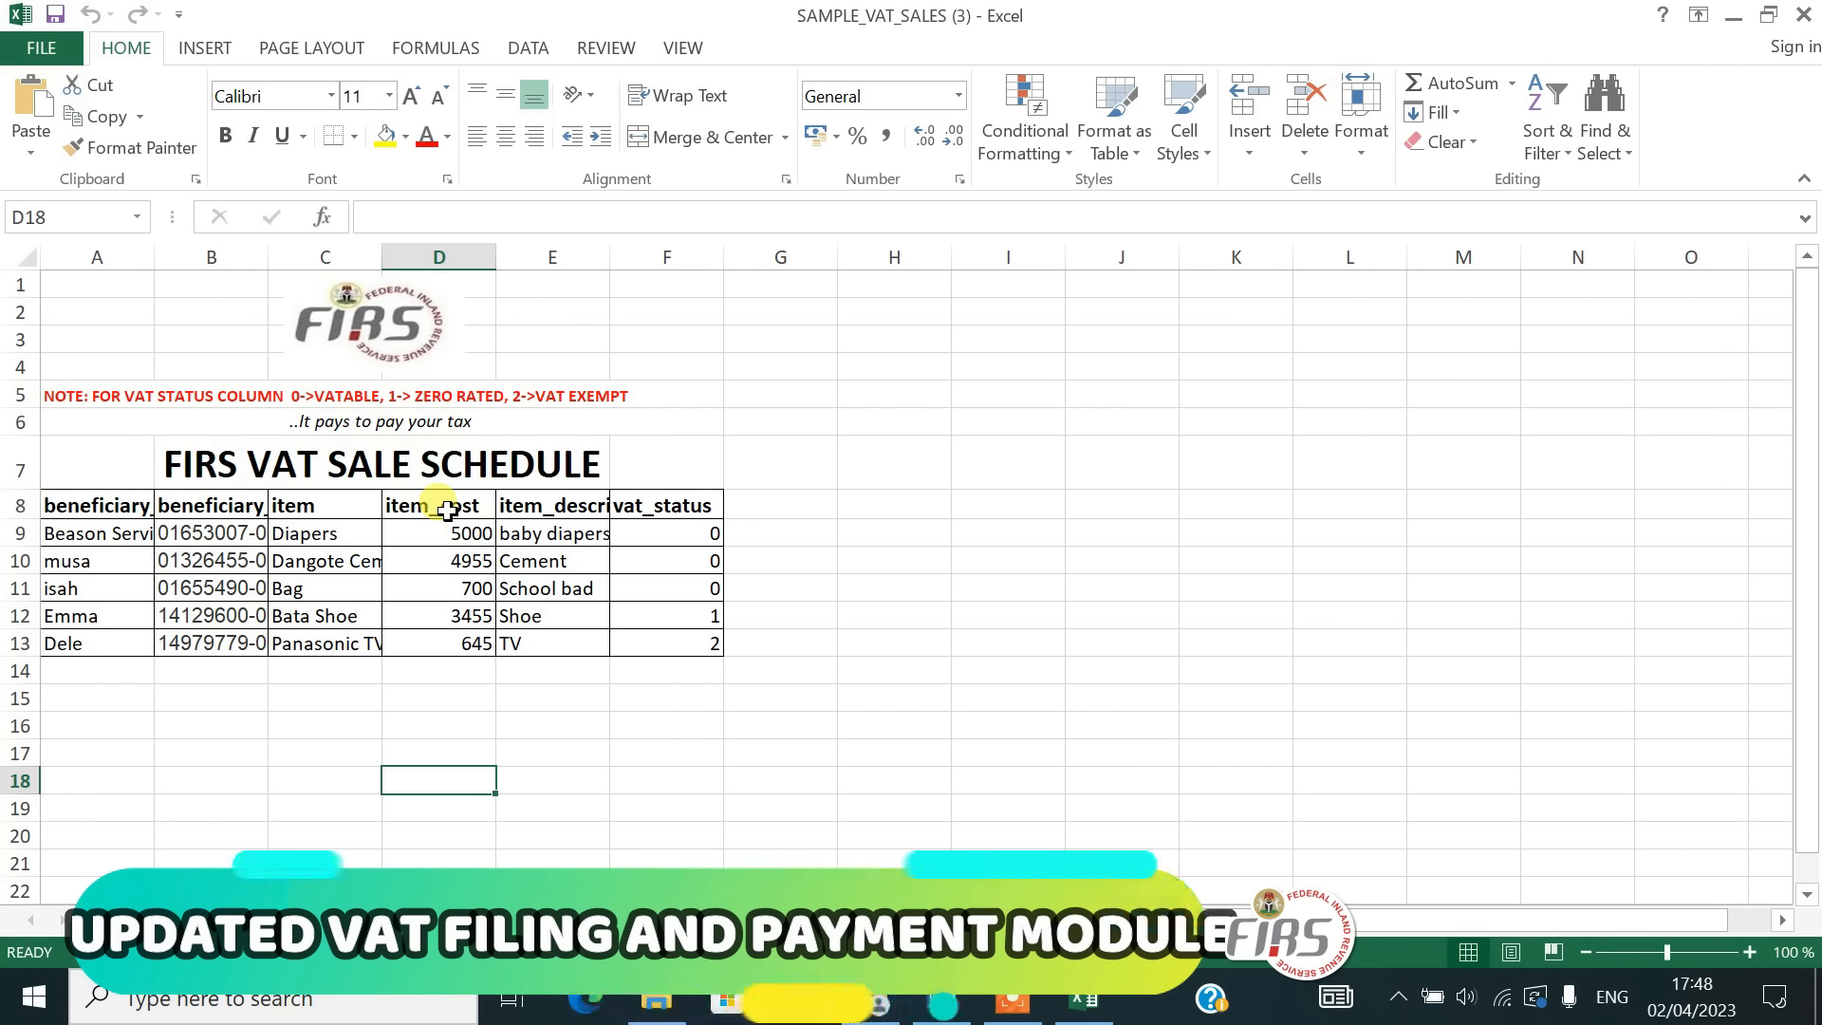
pyautogui.click(681, 506)
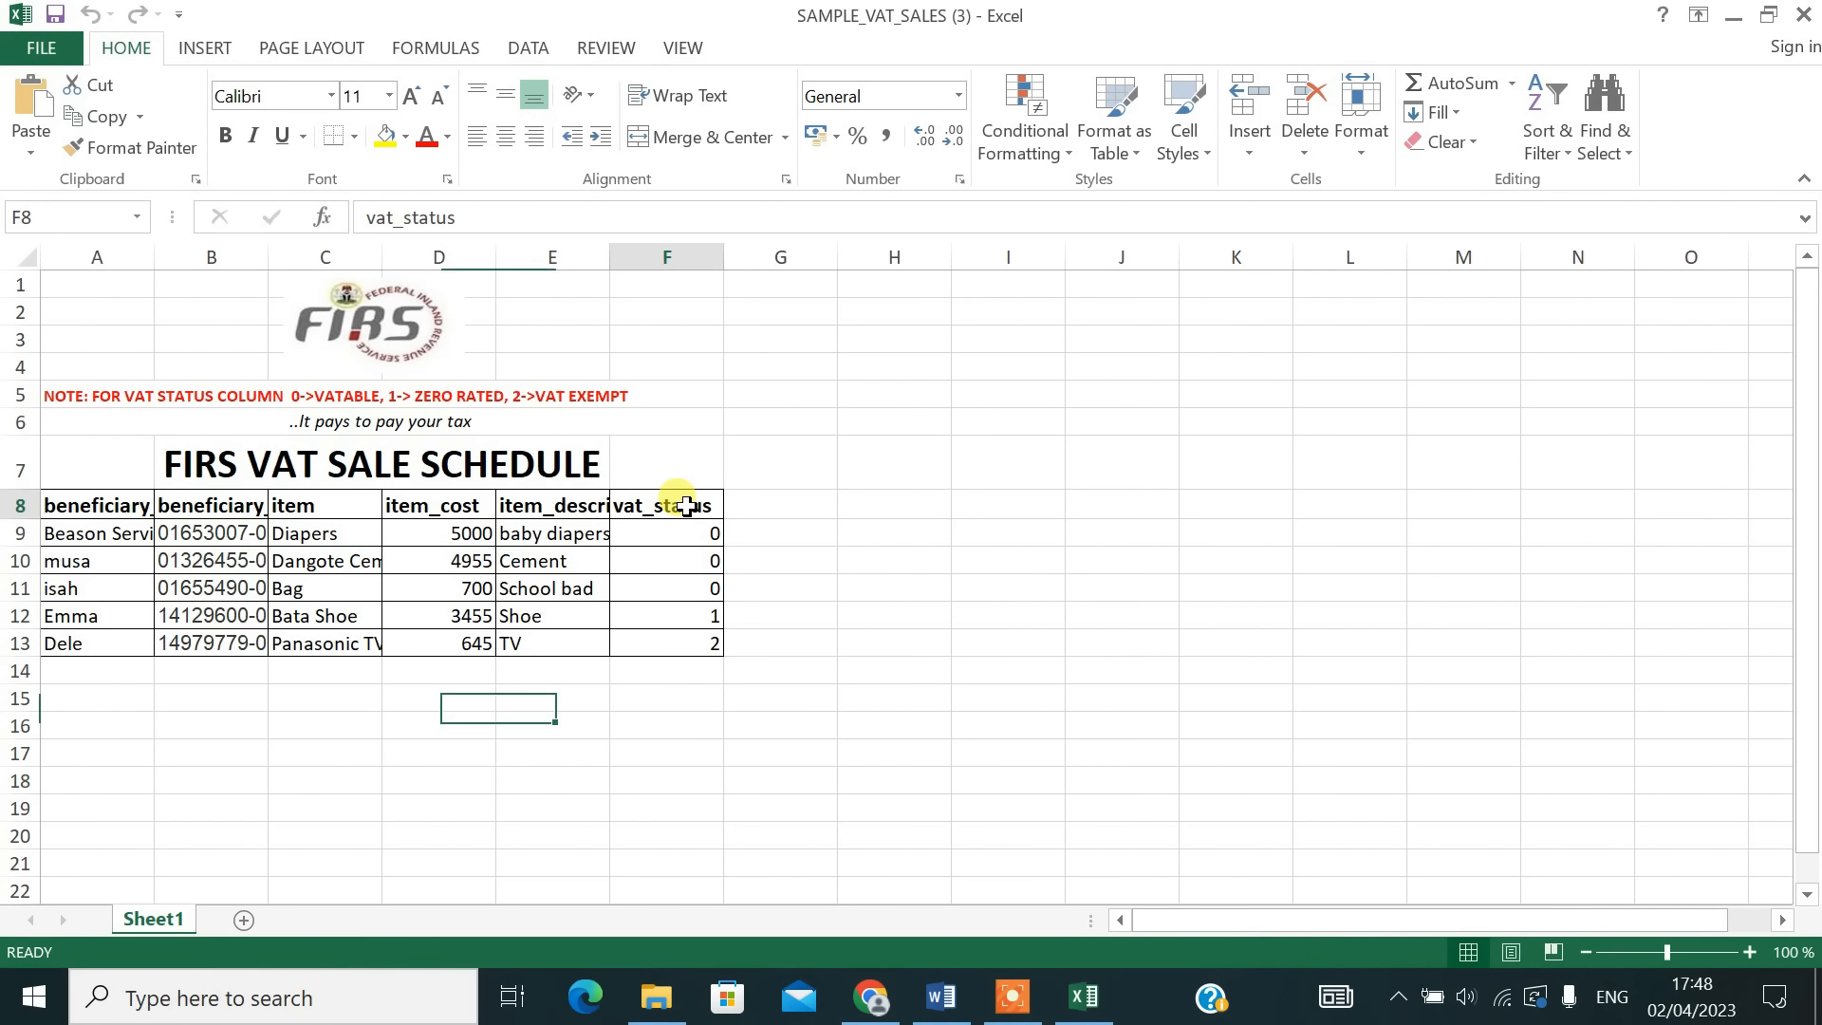
pyautogui.click(832, 741)
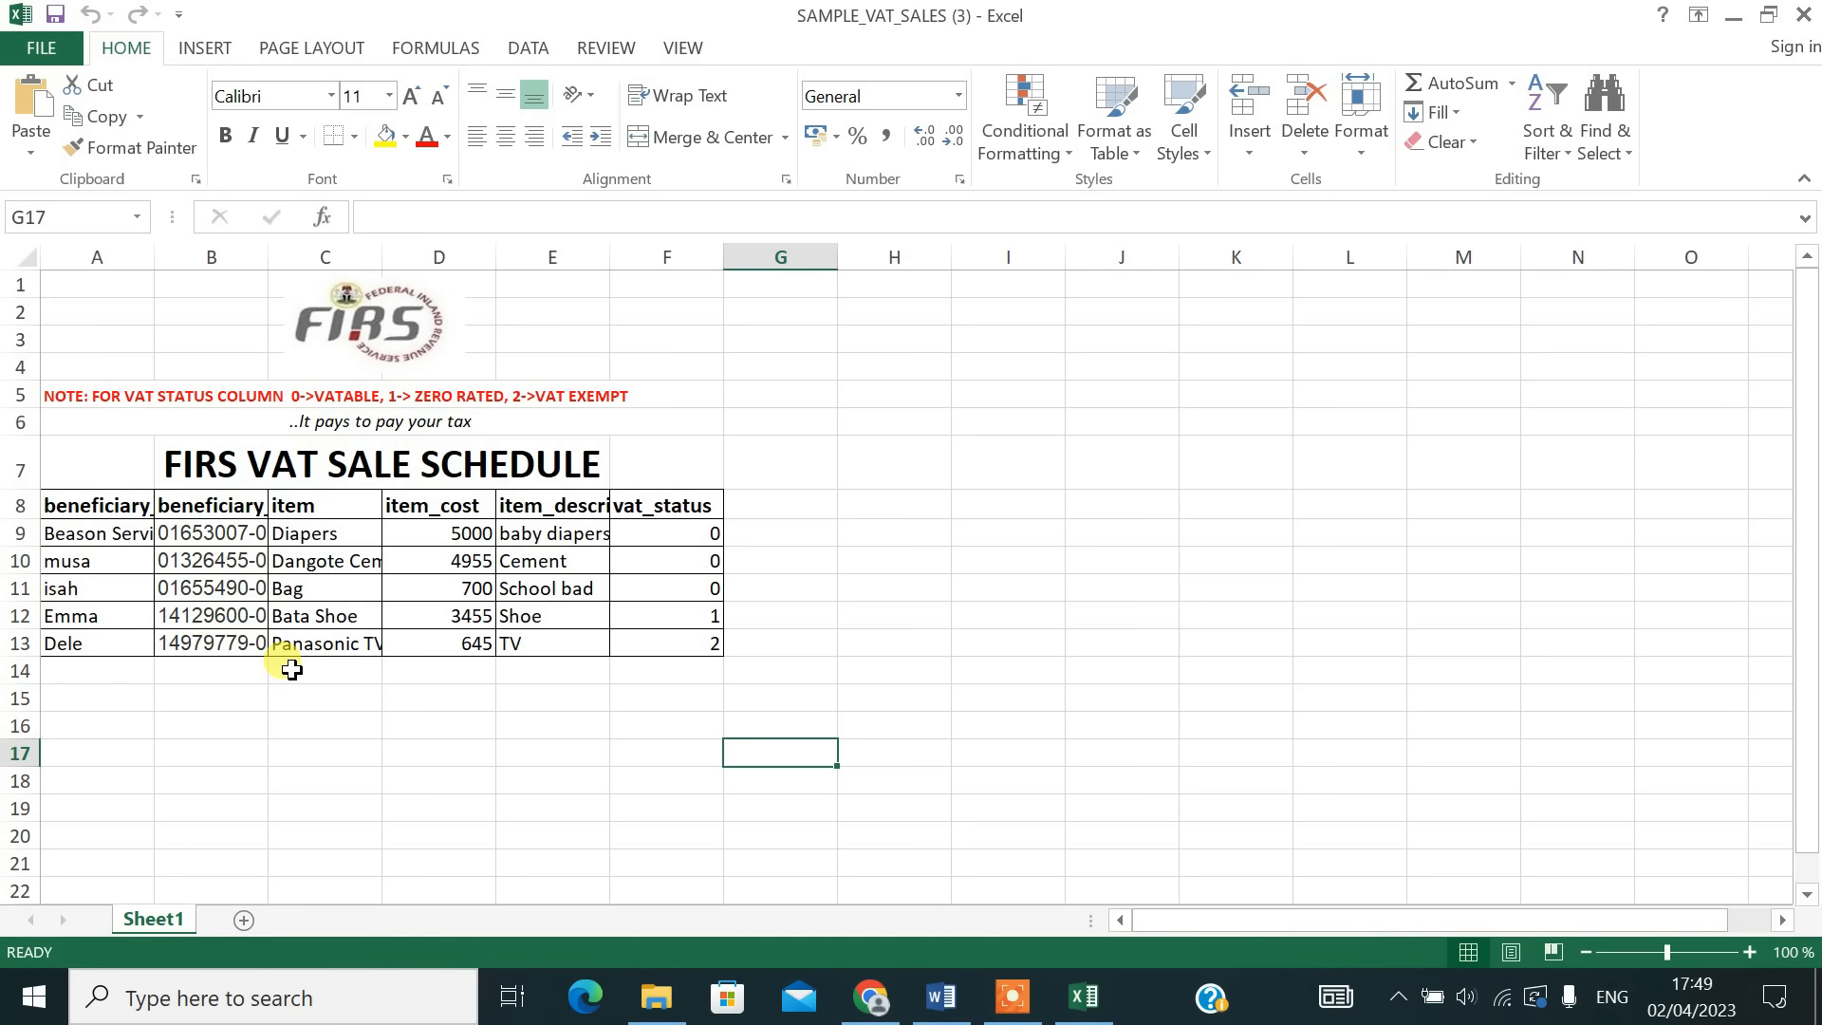
pyautogui.click(199, 643)
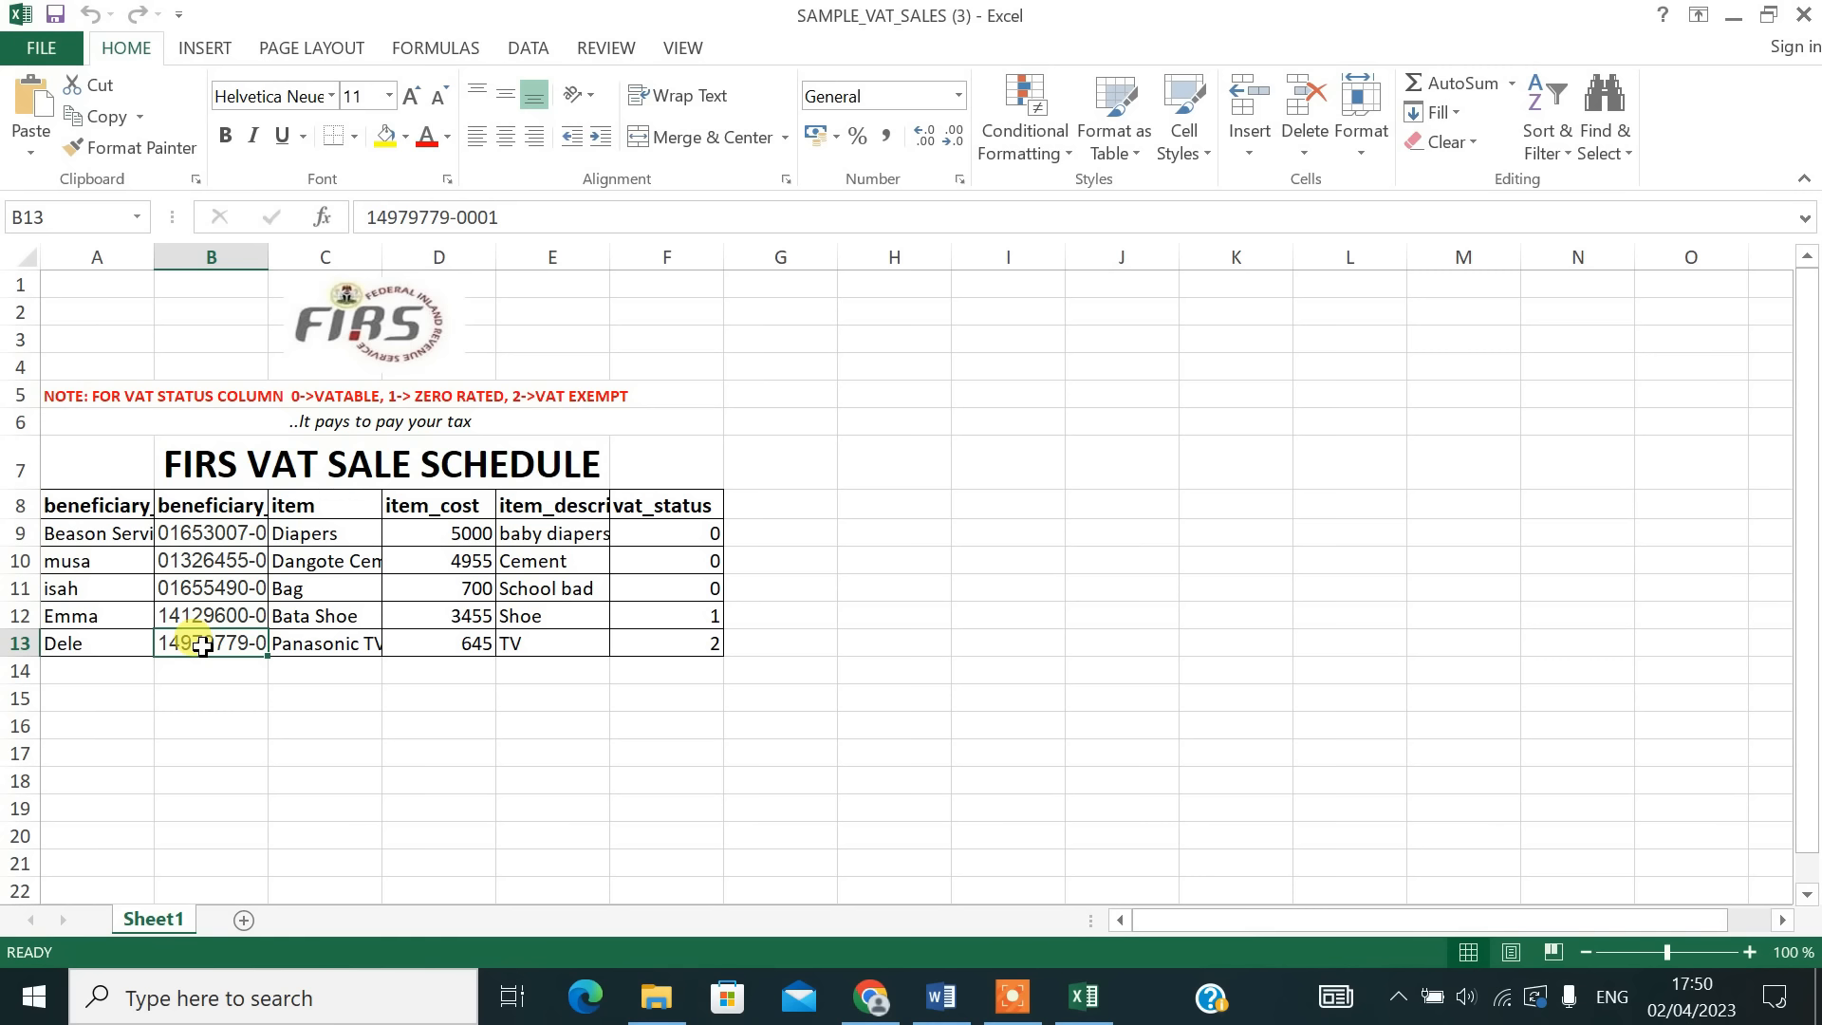
pyautogui.click(165, 585)
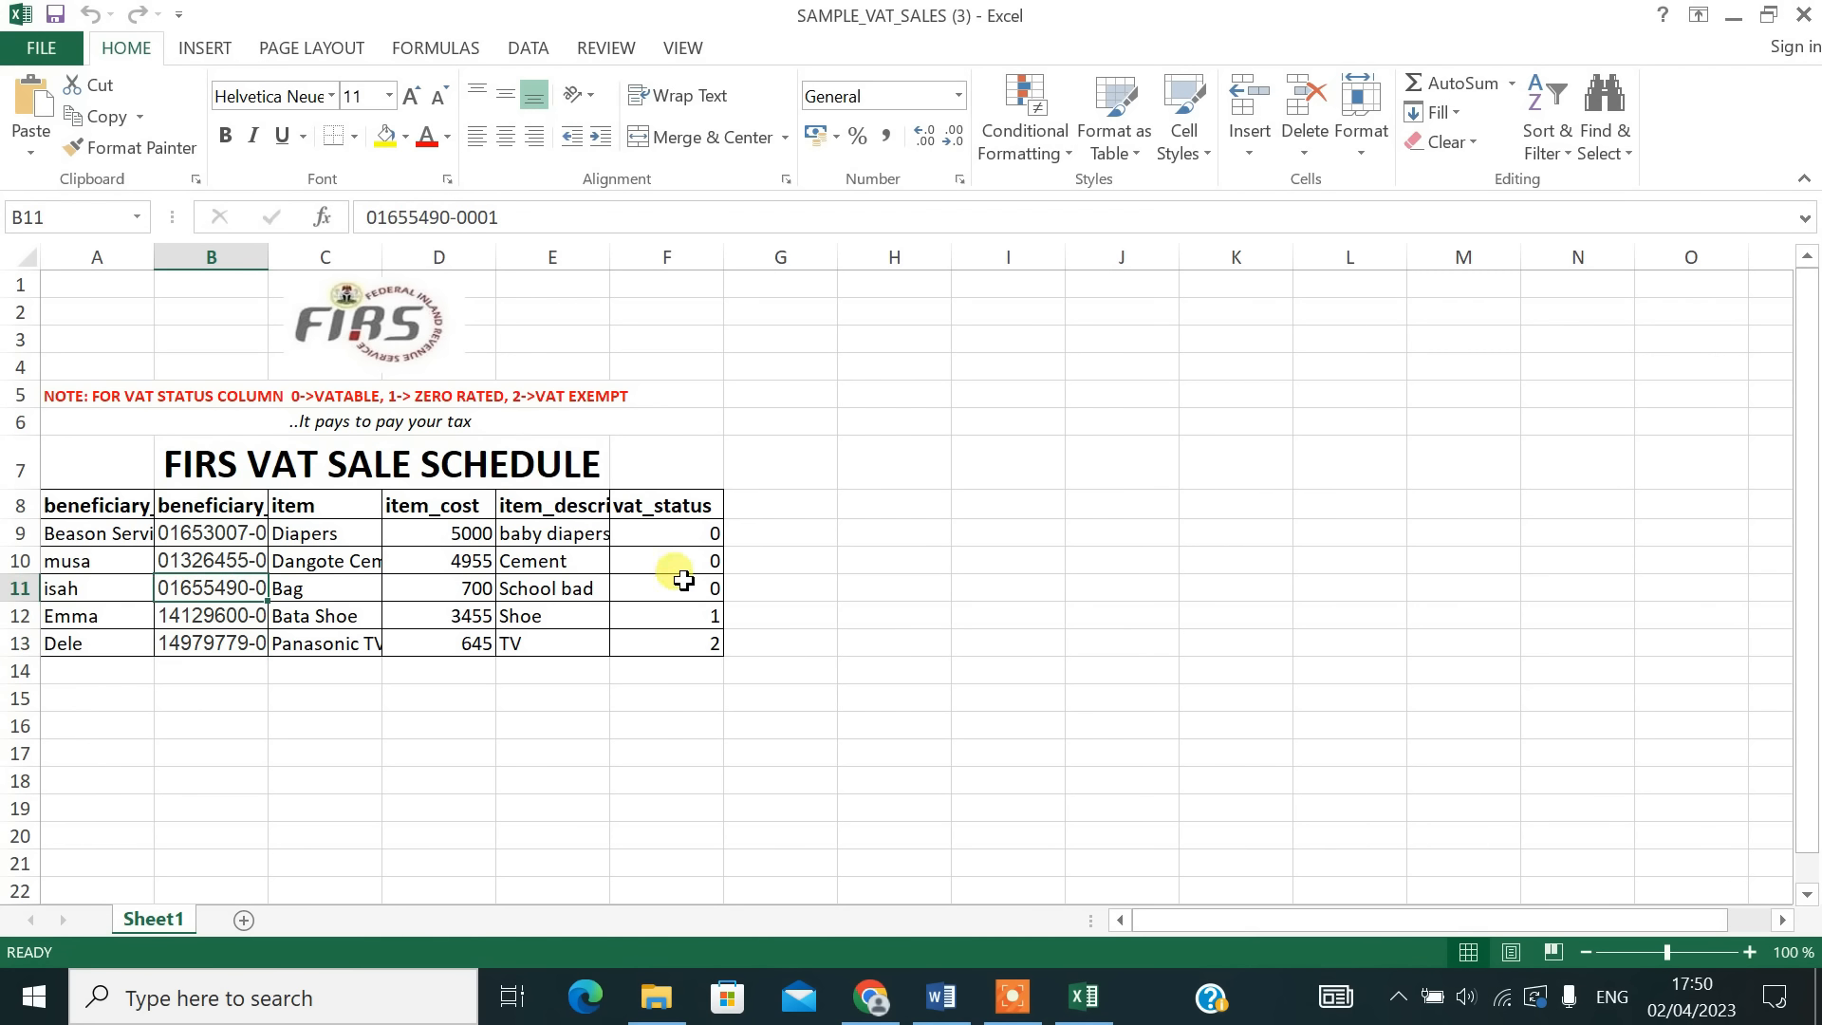
# Switch back to Chrome and upload SAMPLE_VAT_SALES (1).xlsx as the VAT sales schedule.
pyautogui.click(870, 996)
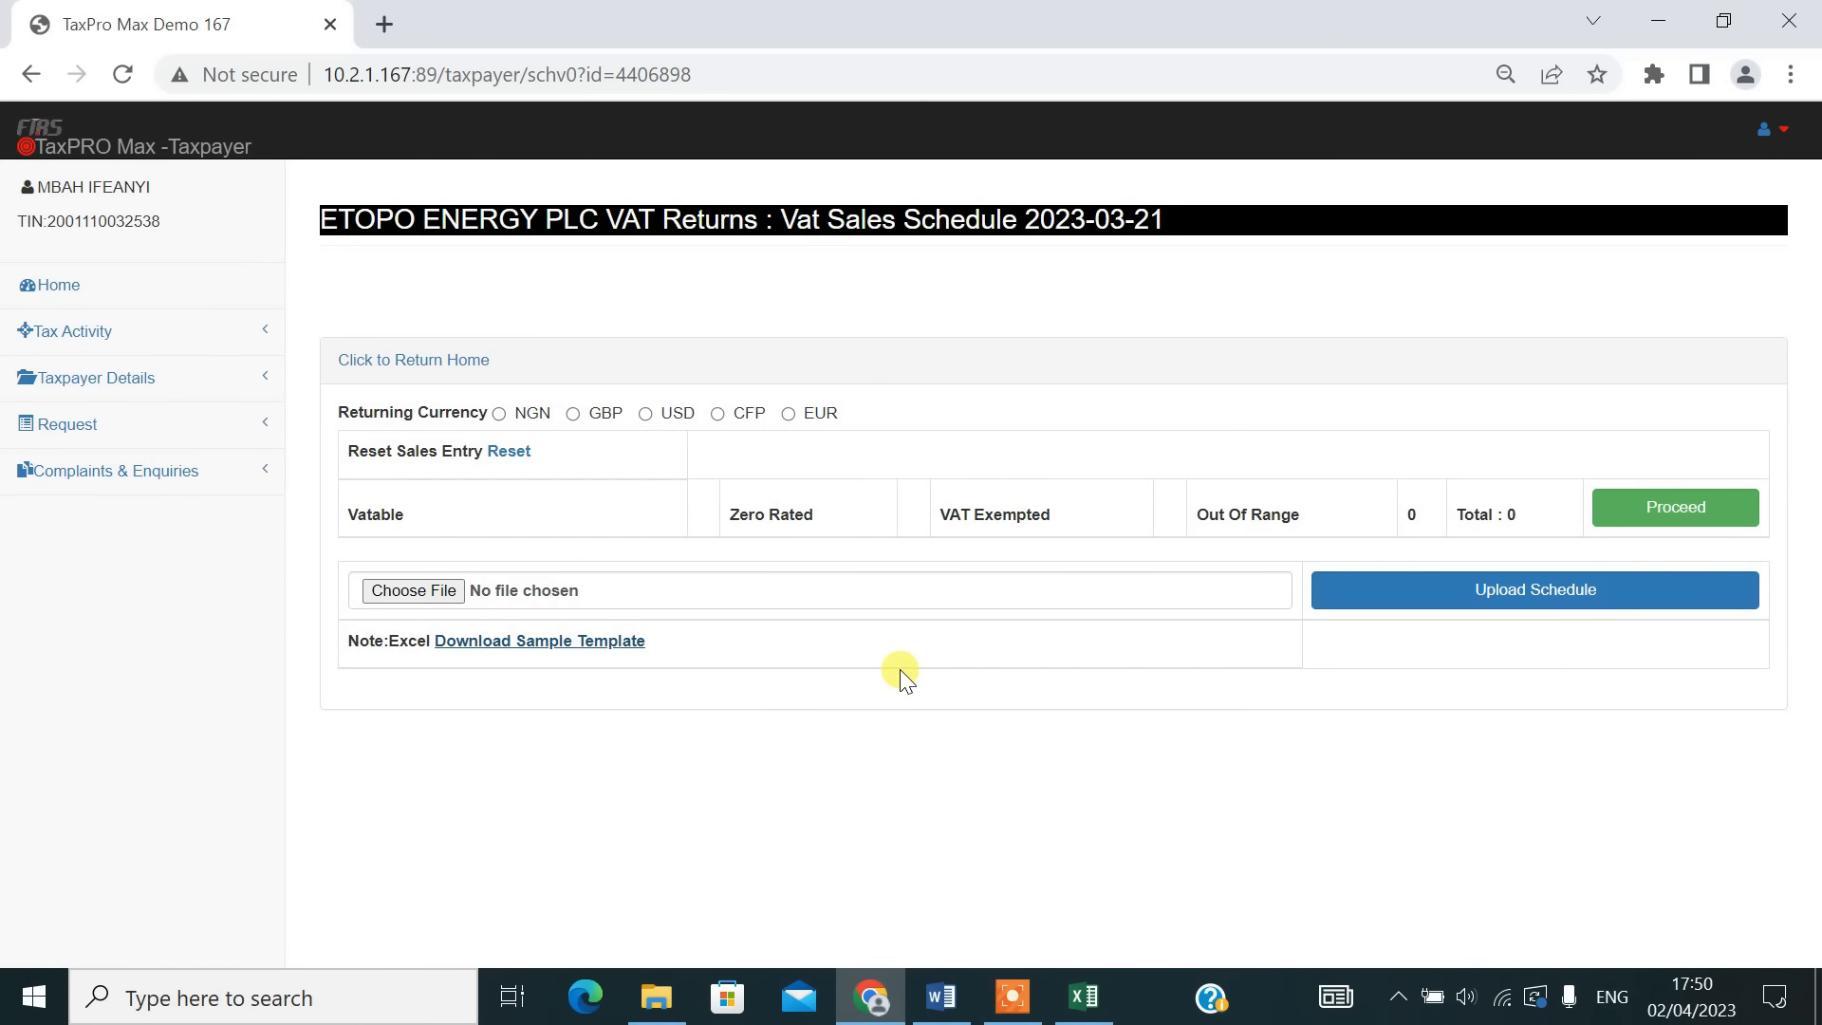
pyautogui.click(414, 593)
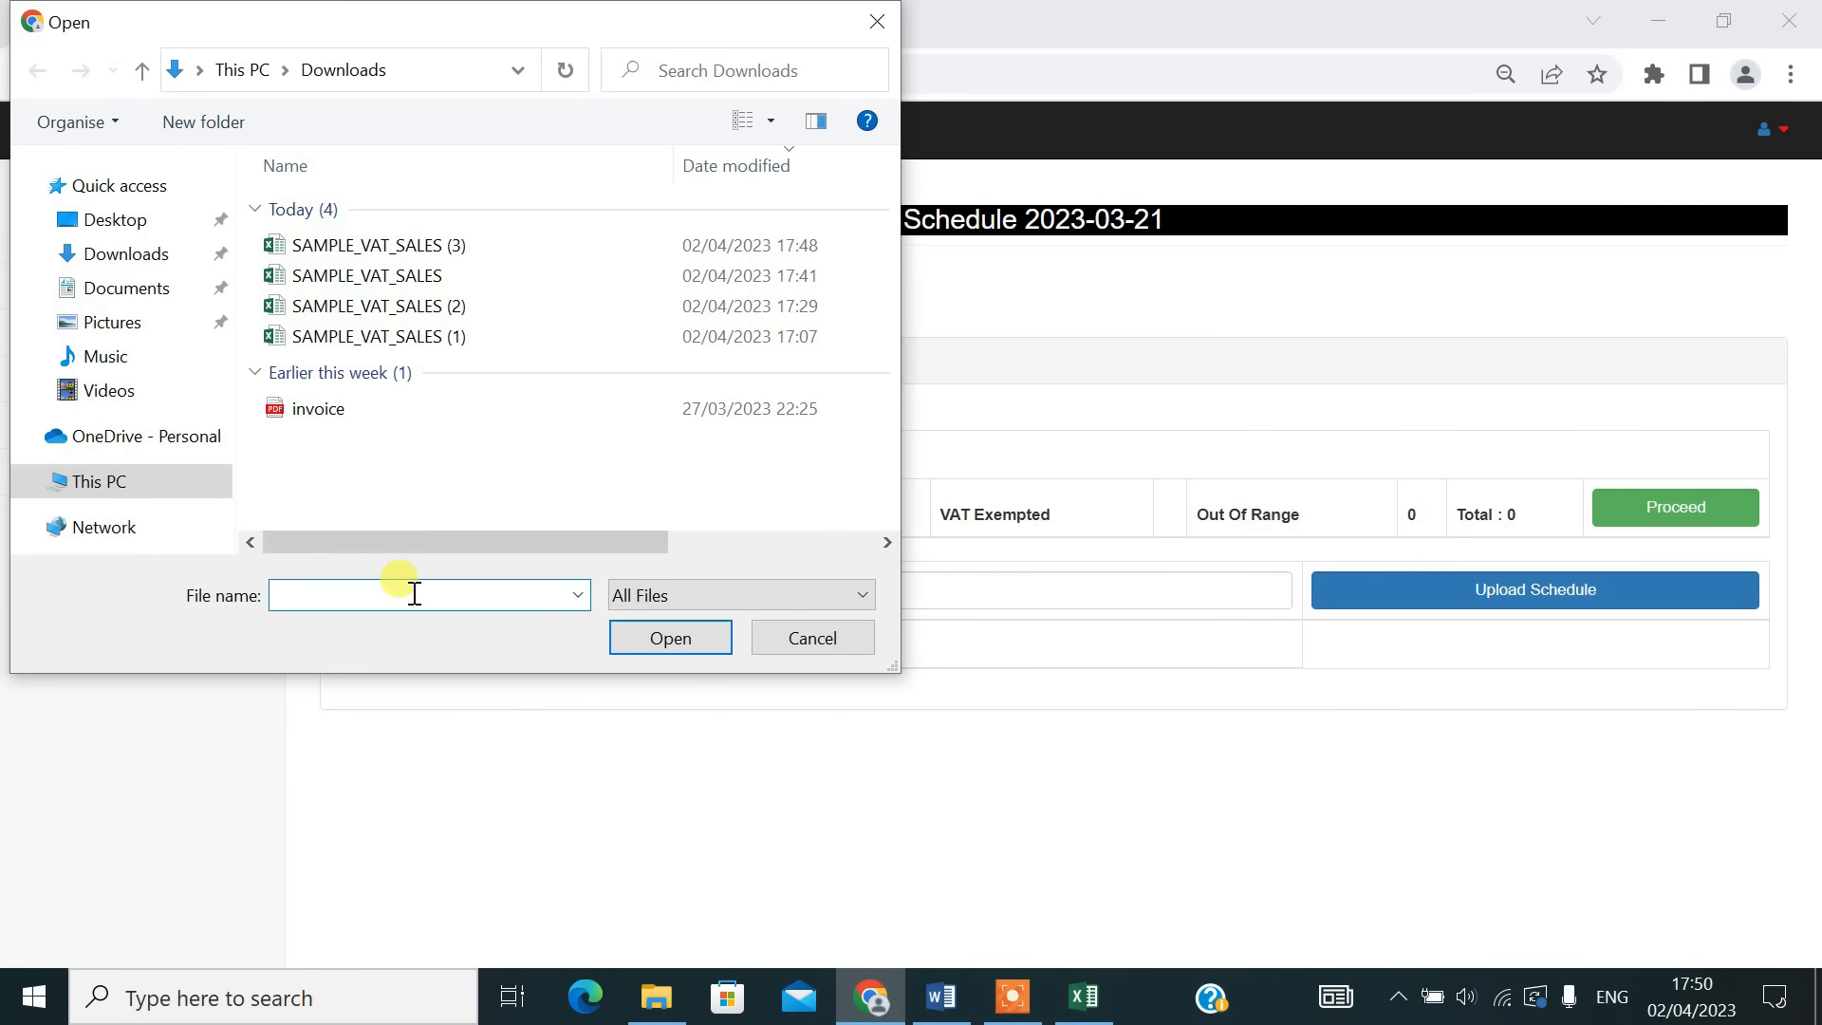
pyautogui.doubleClick(379, 336)
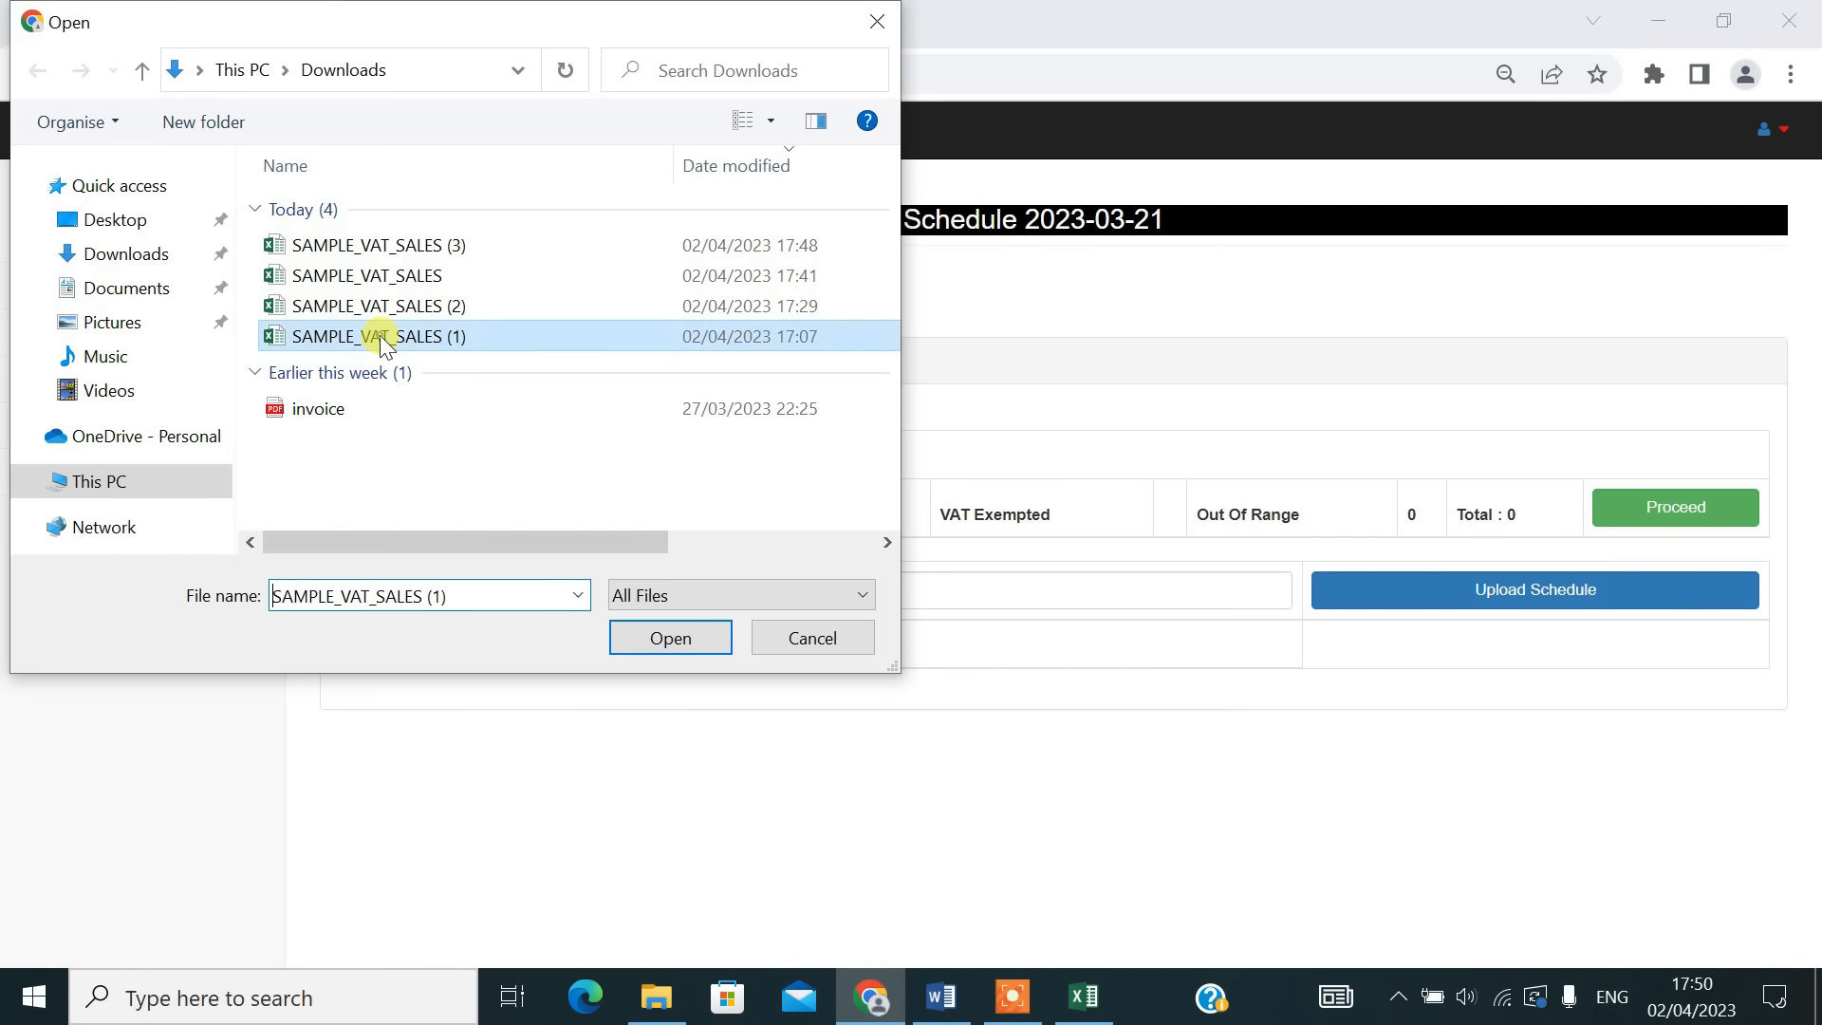
pyautogui.click(1505, 593)
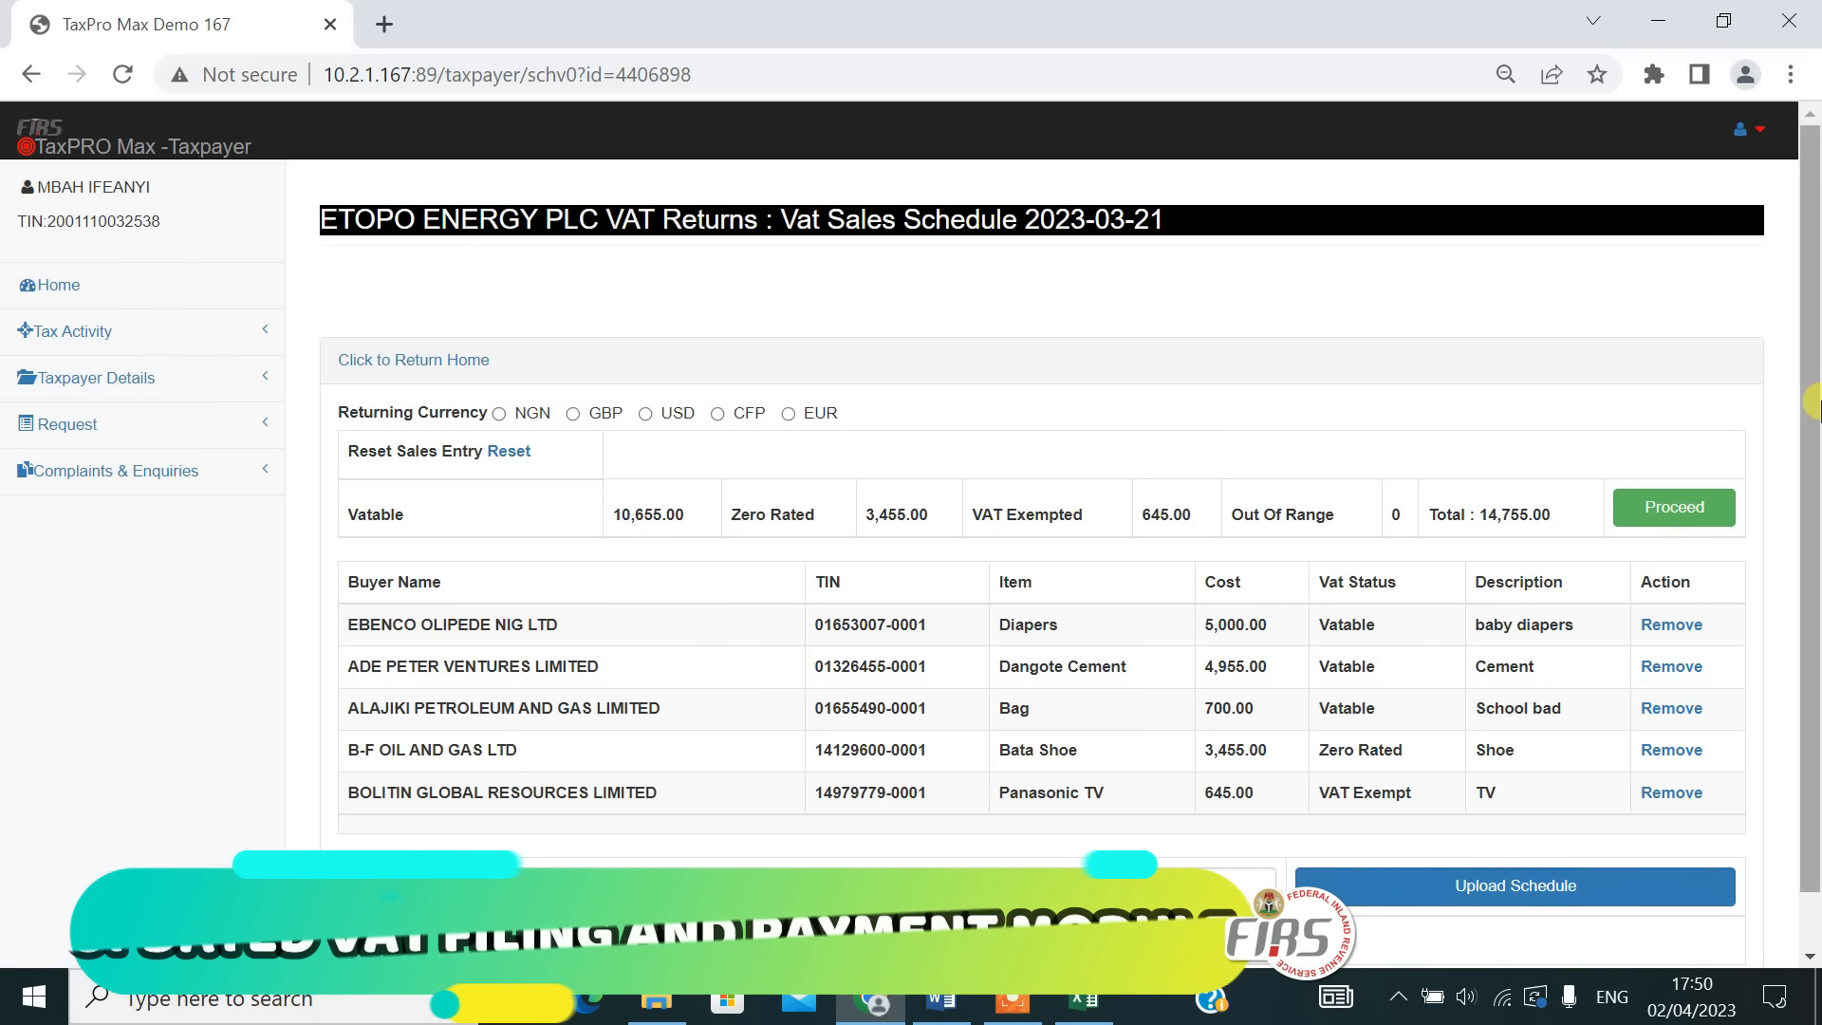
# Remove the Diapers, Bag and Bata Shoe records from the sales schedule, and clear the remaining sales entries with a reset.
pyautogui.moveTo(1815, 372); pyautogui.dragTo(1819, 476)
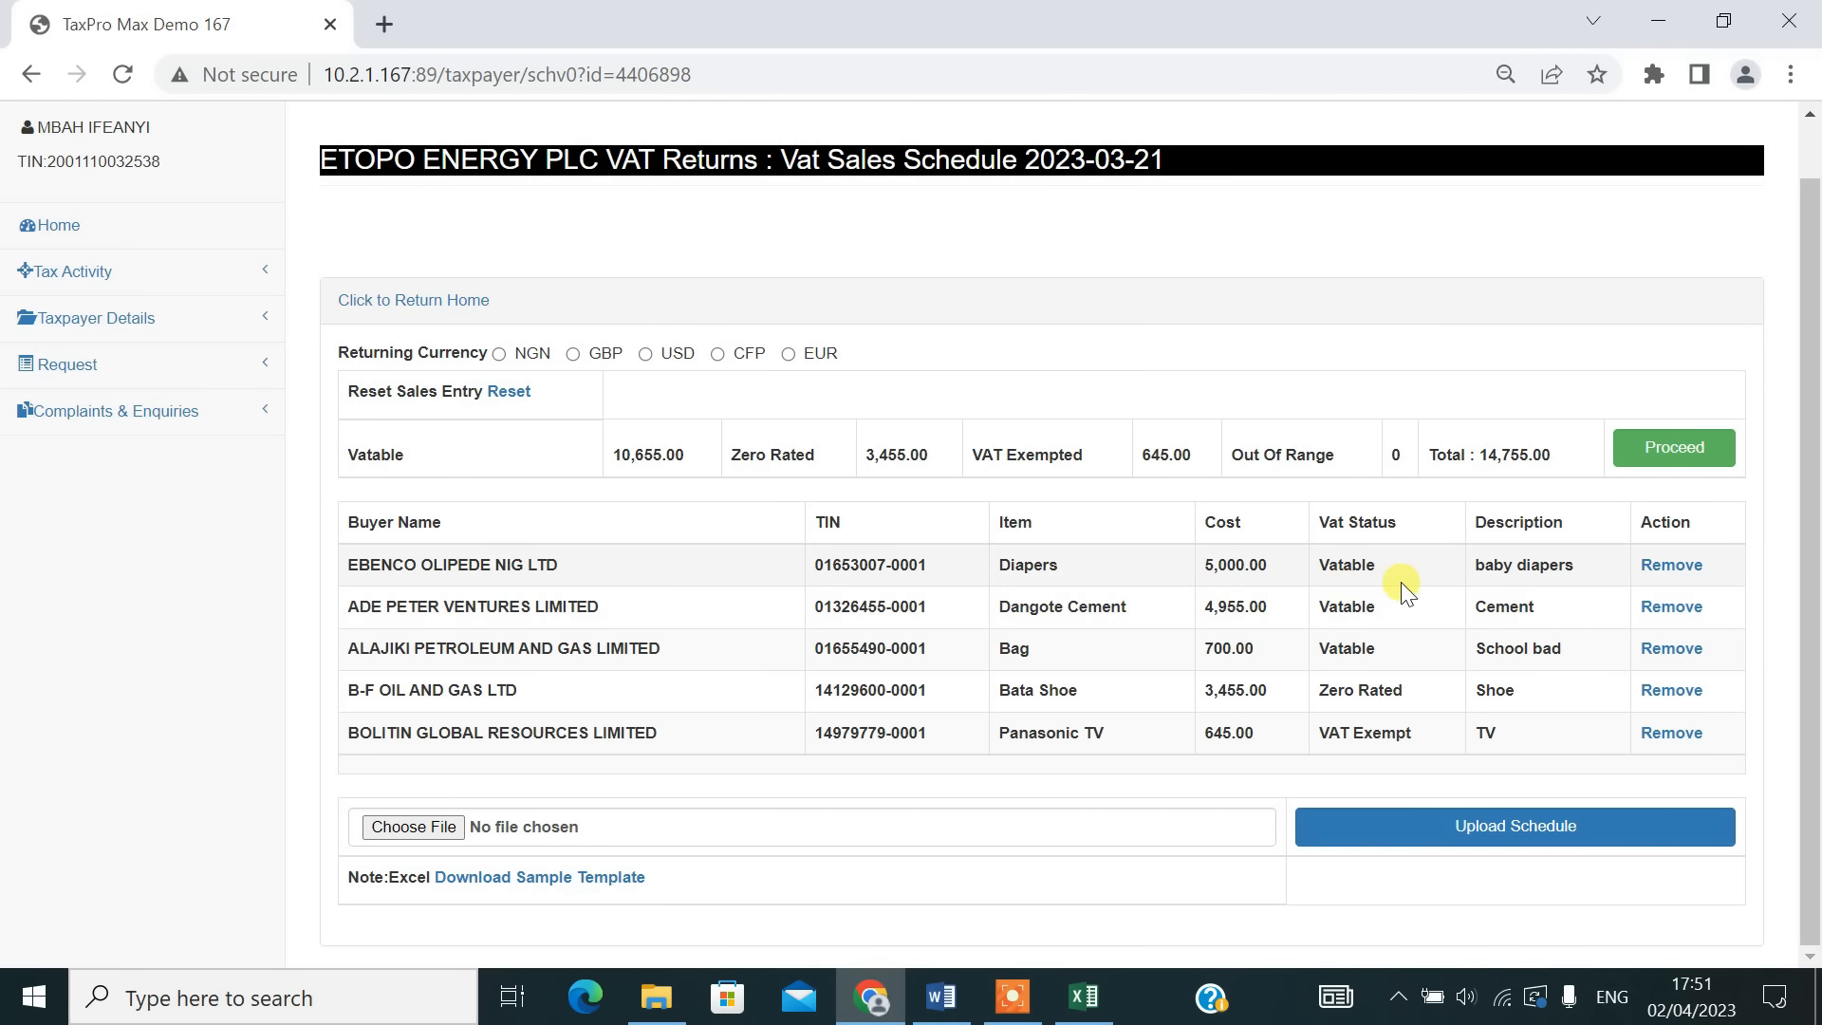
pyautogui.click(1672, 567)
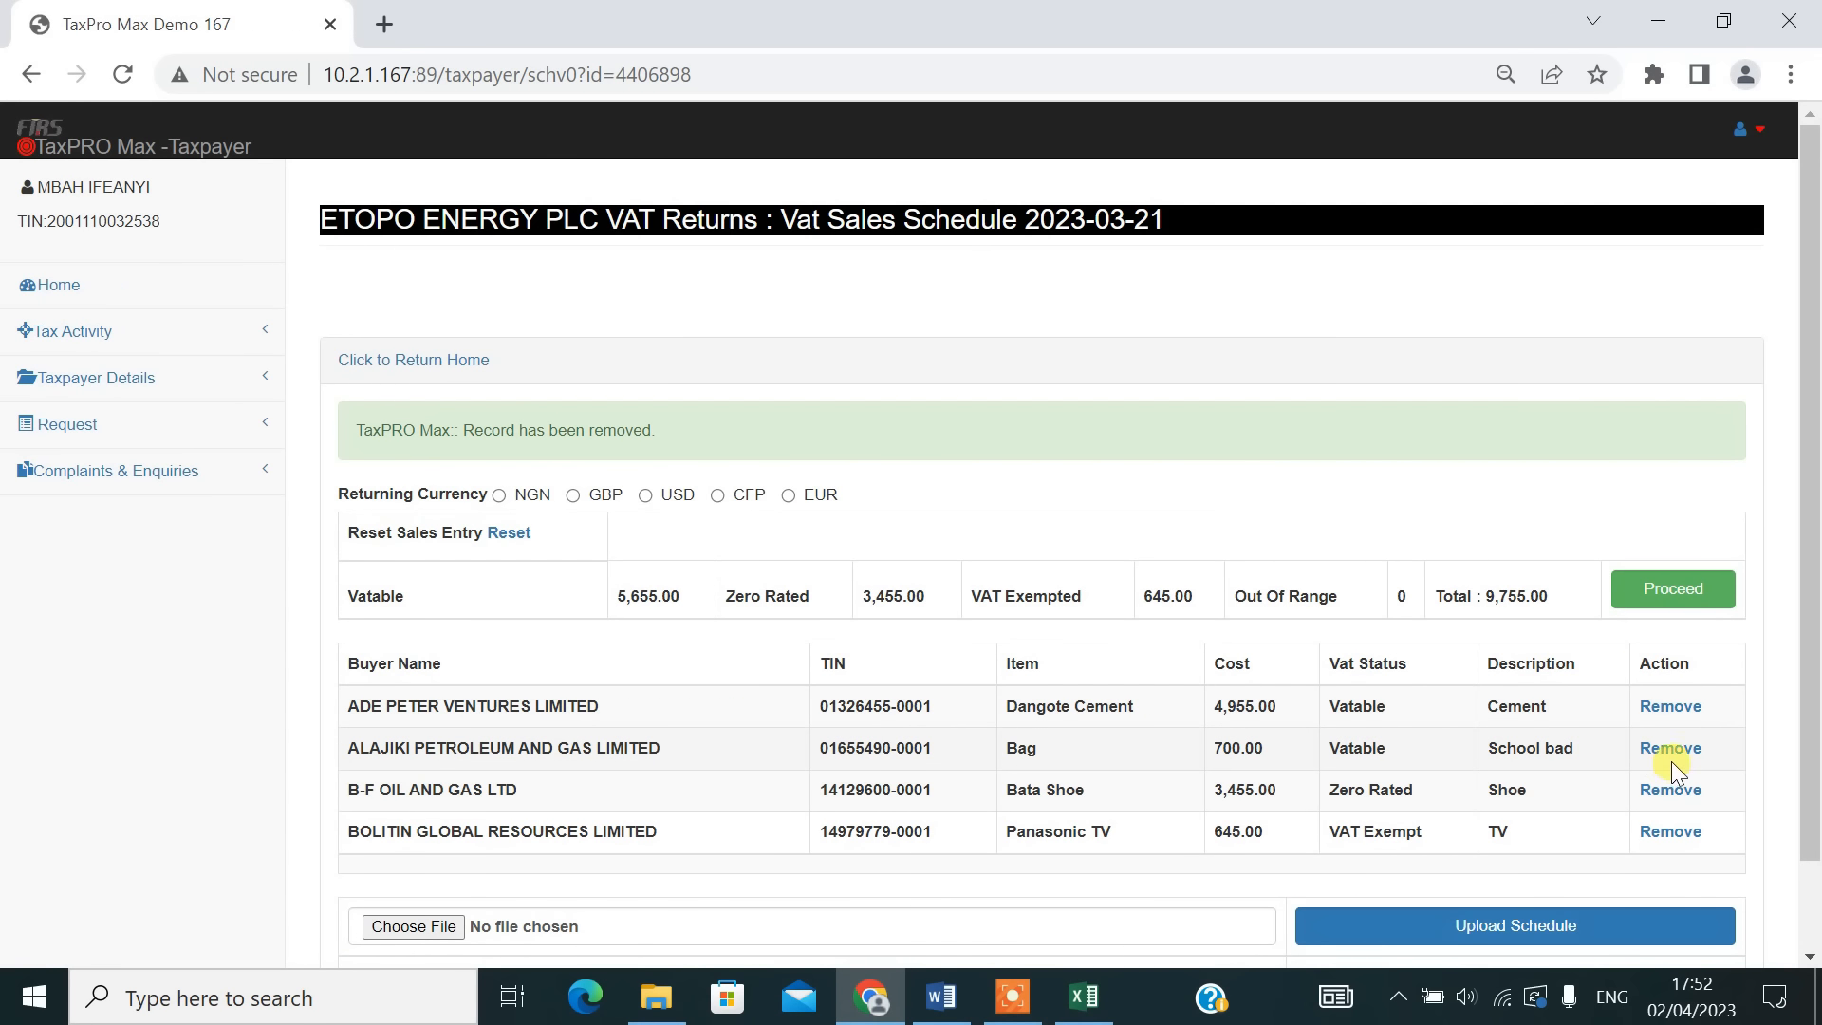
pyautogui.click(1672, 750)
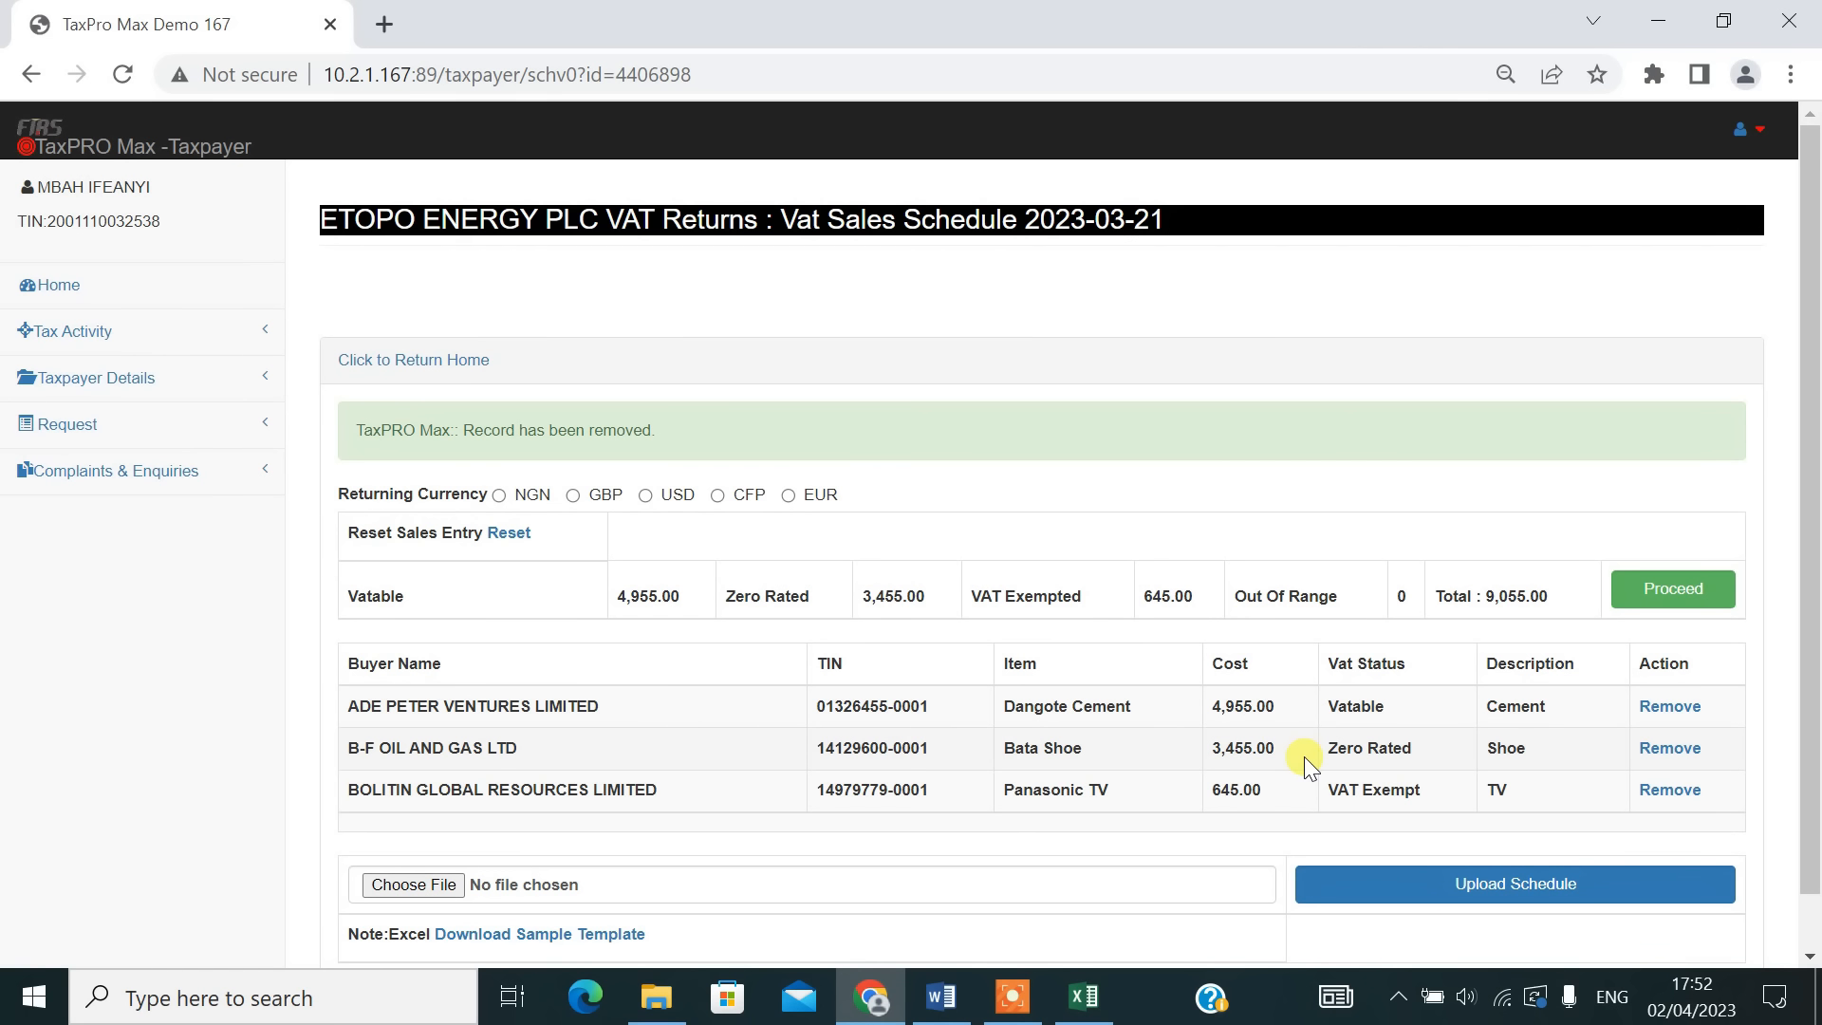
pyautogui.click(1670, 748)
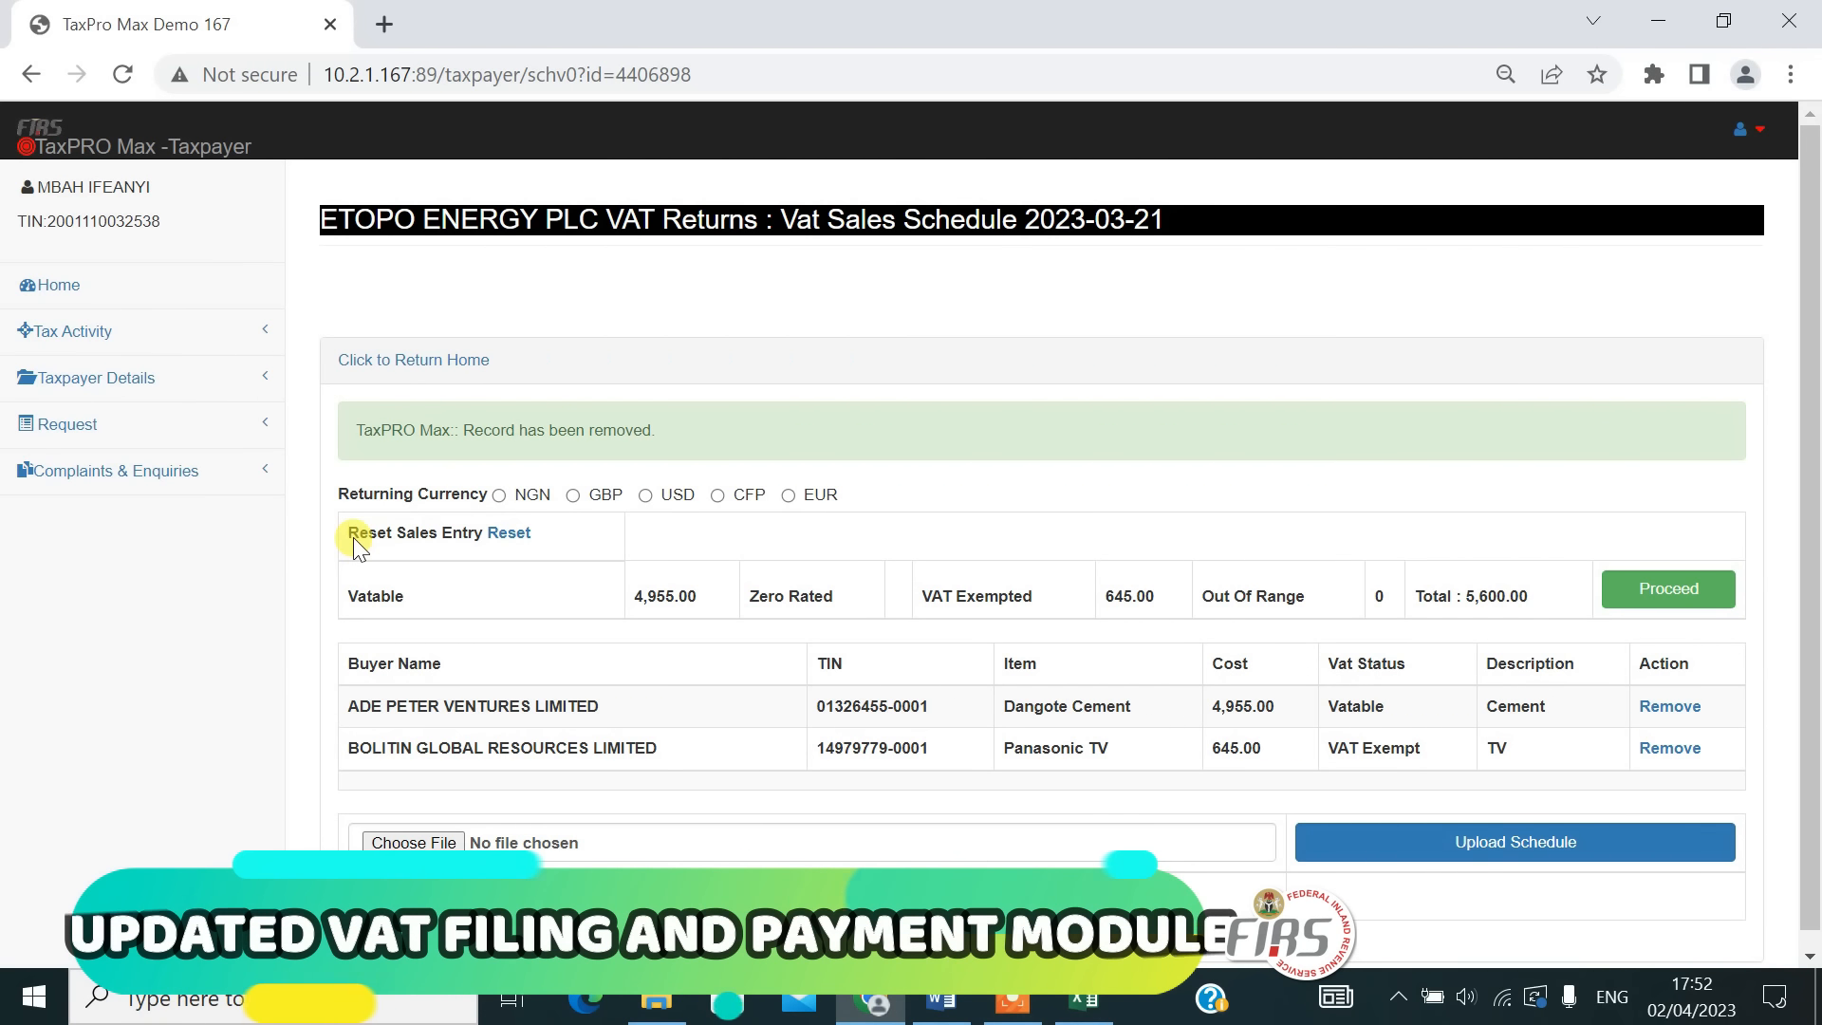
pyautogui.click(512, 538)
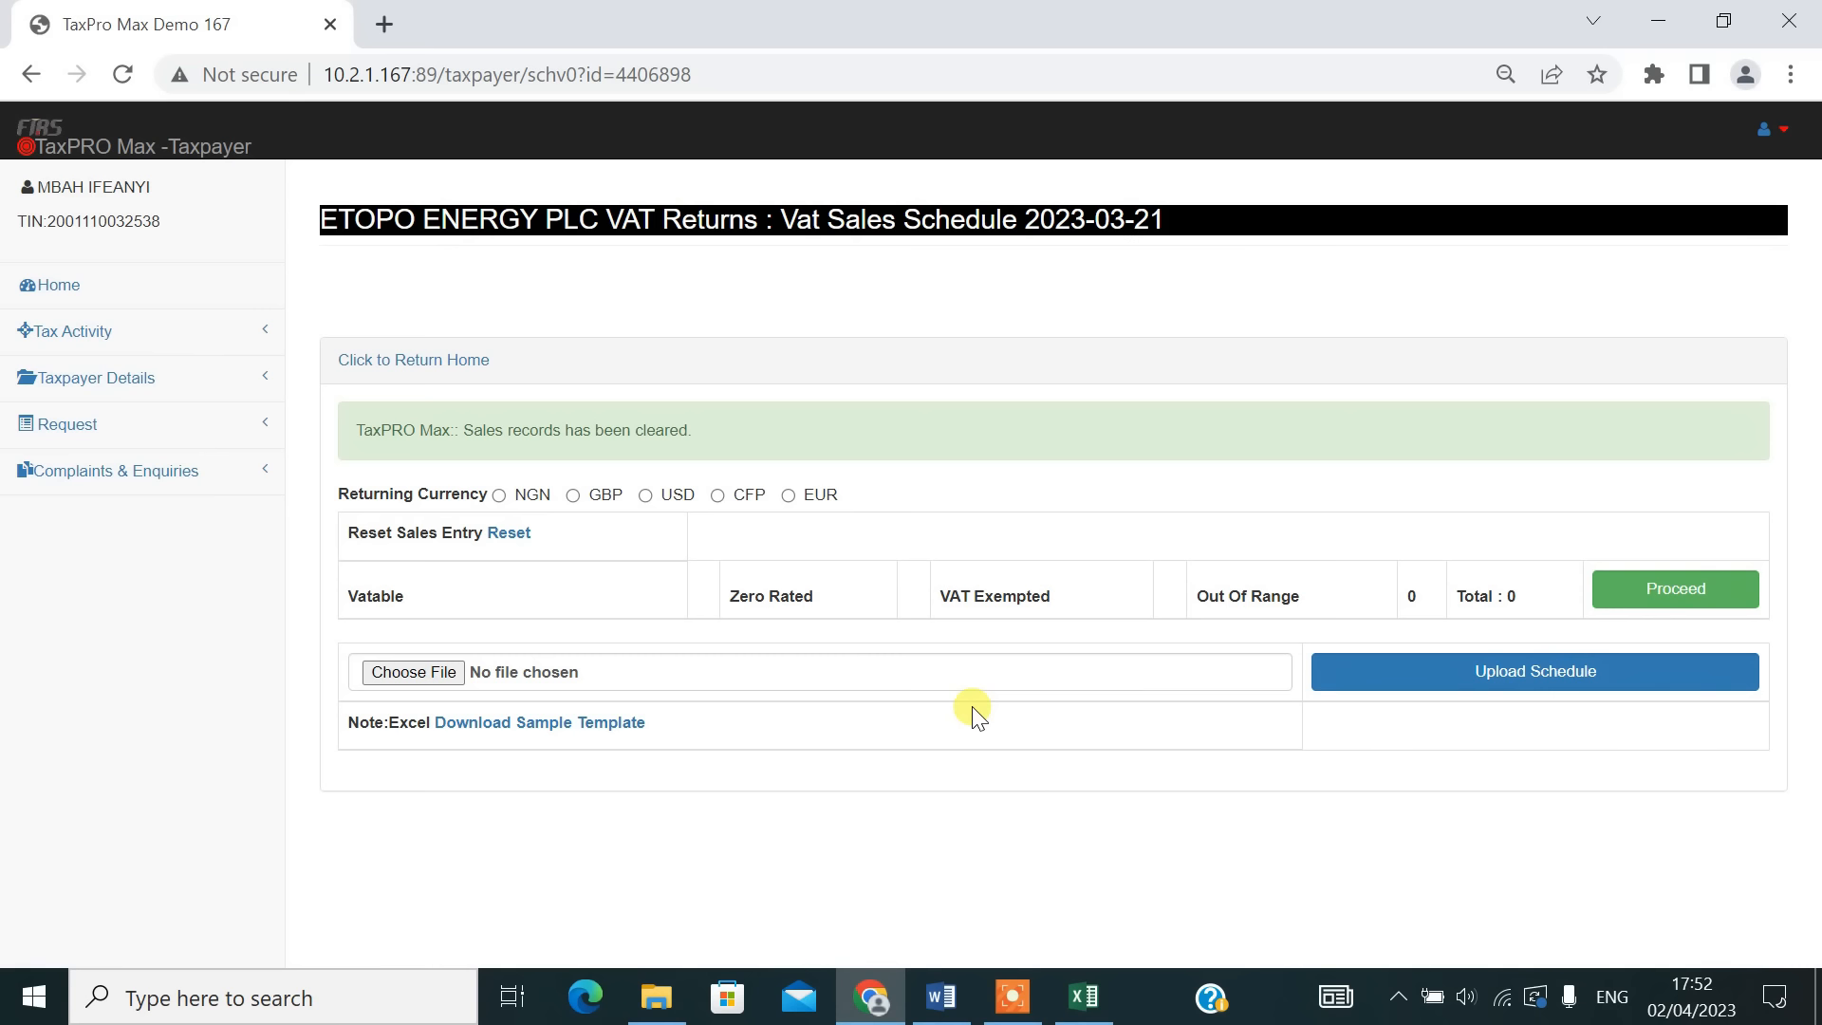
# Upload SAMPLE_VAT_SALES.xlsx from Downloads as the VAT sales schedule.
pyautogui.click(419, 669)
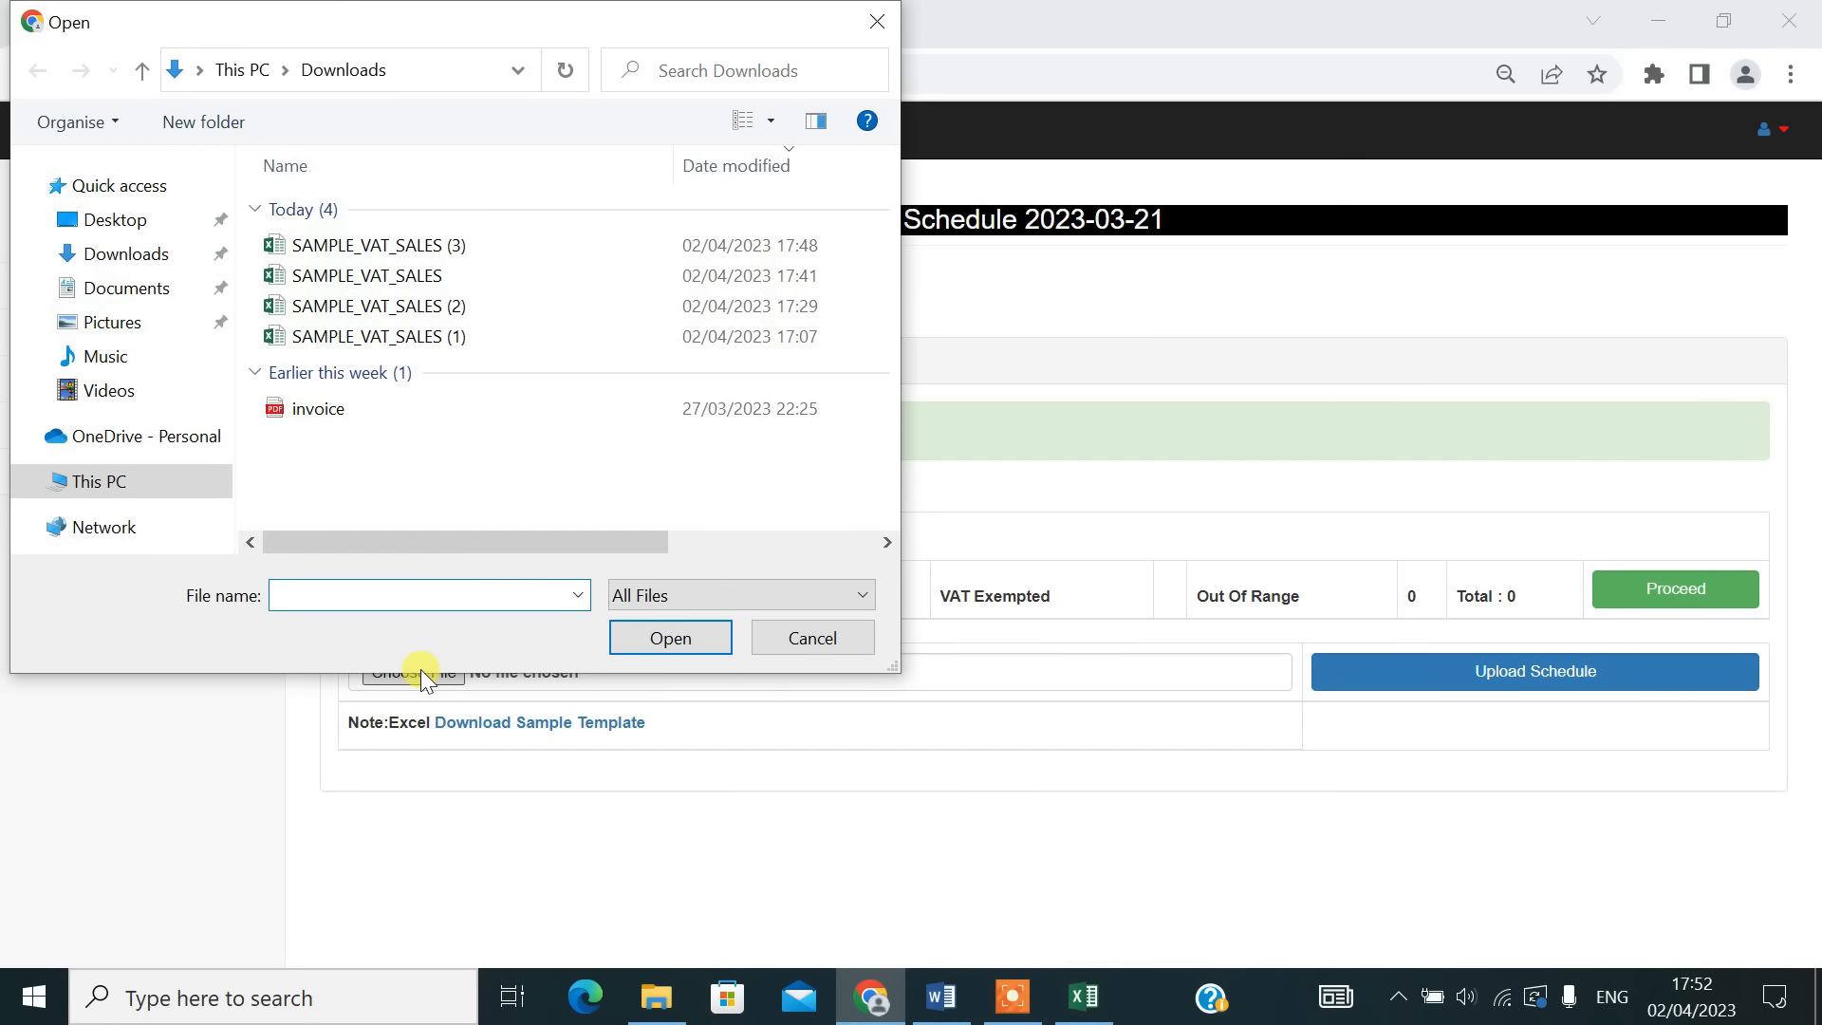
pyautogui.click(410, 336)
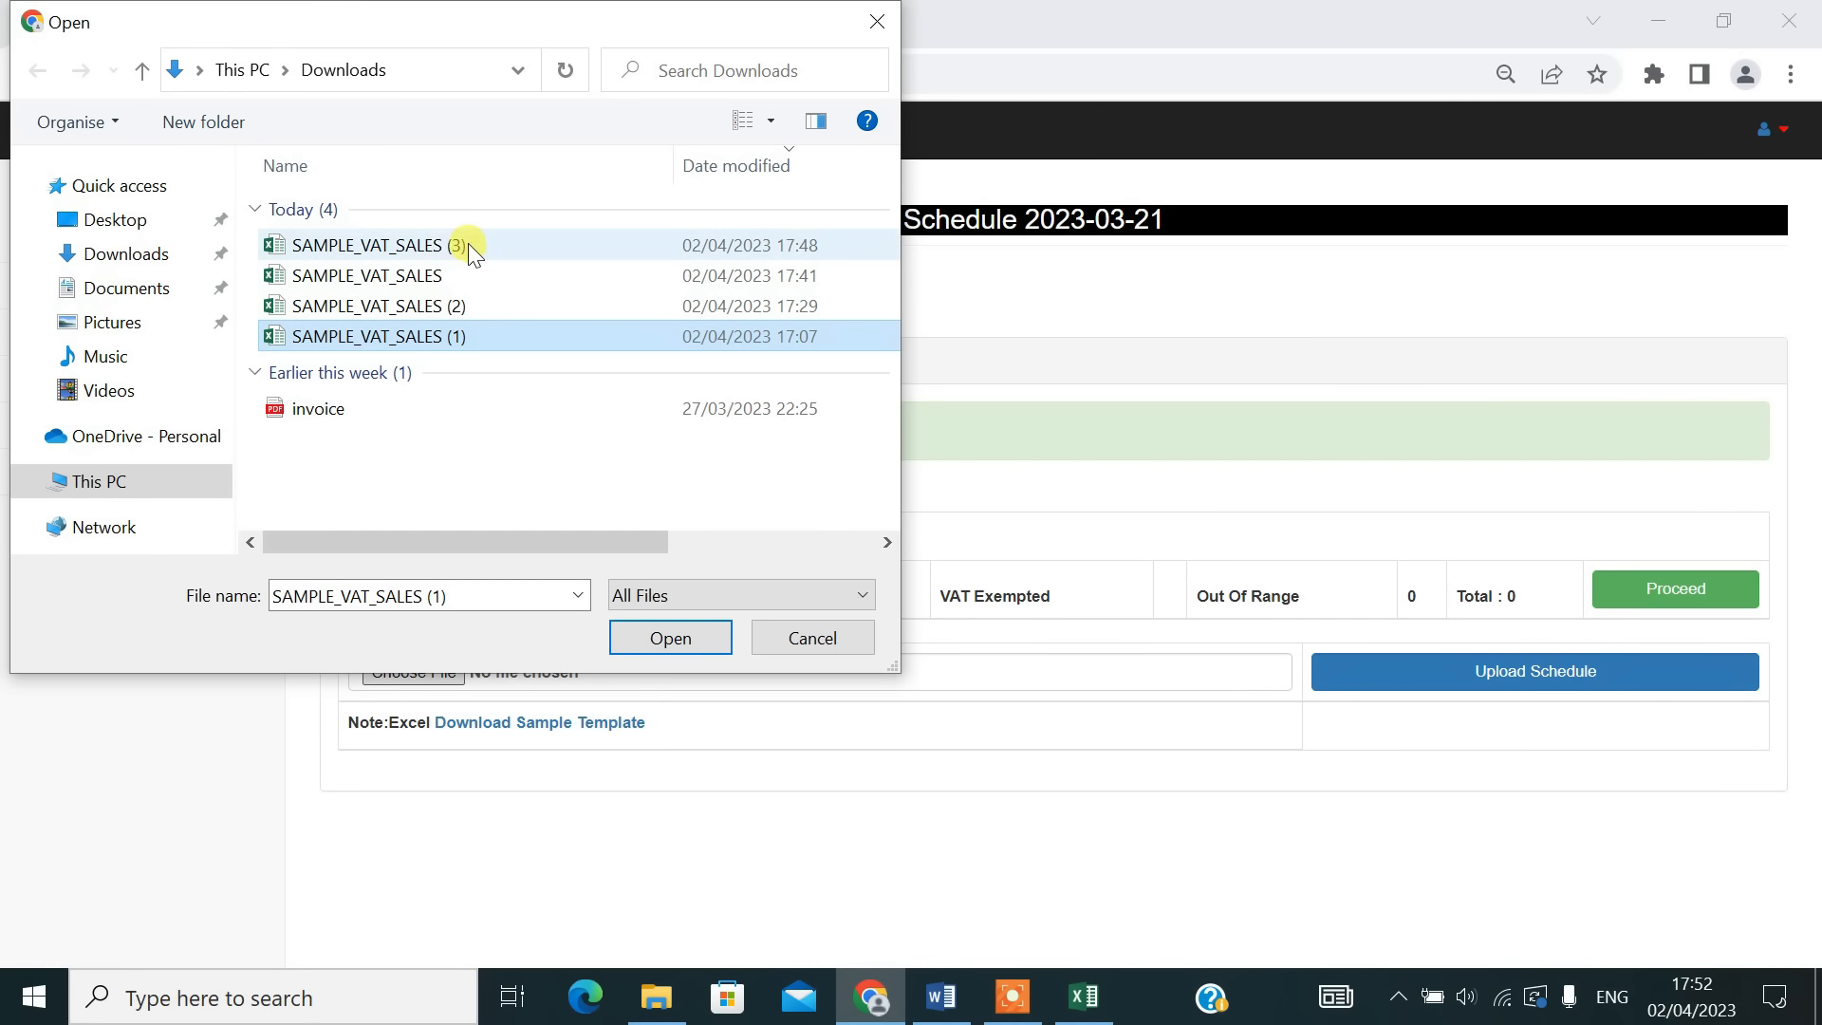
pyautogui.doubleClick(411, 276)
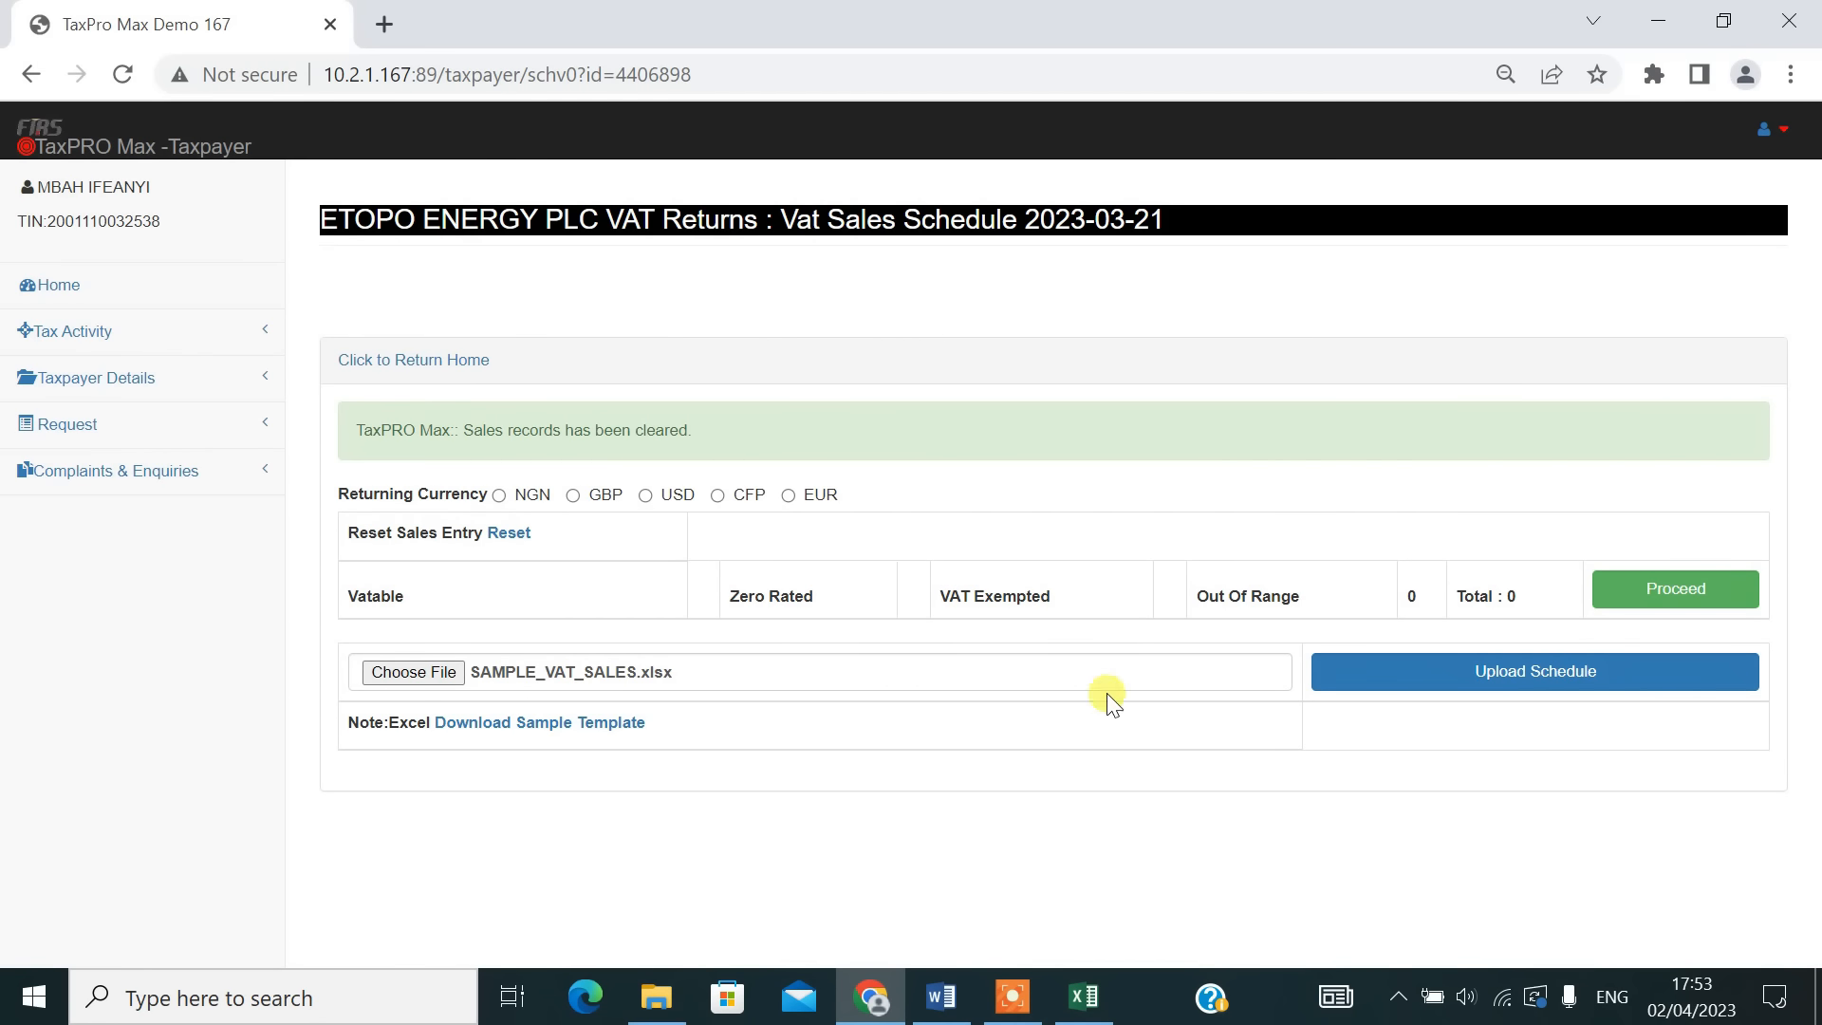
pyautogui.click(1525, 680)
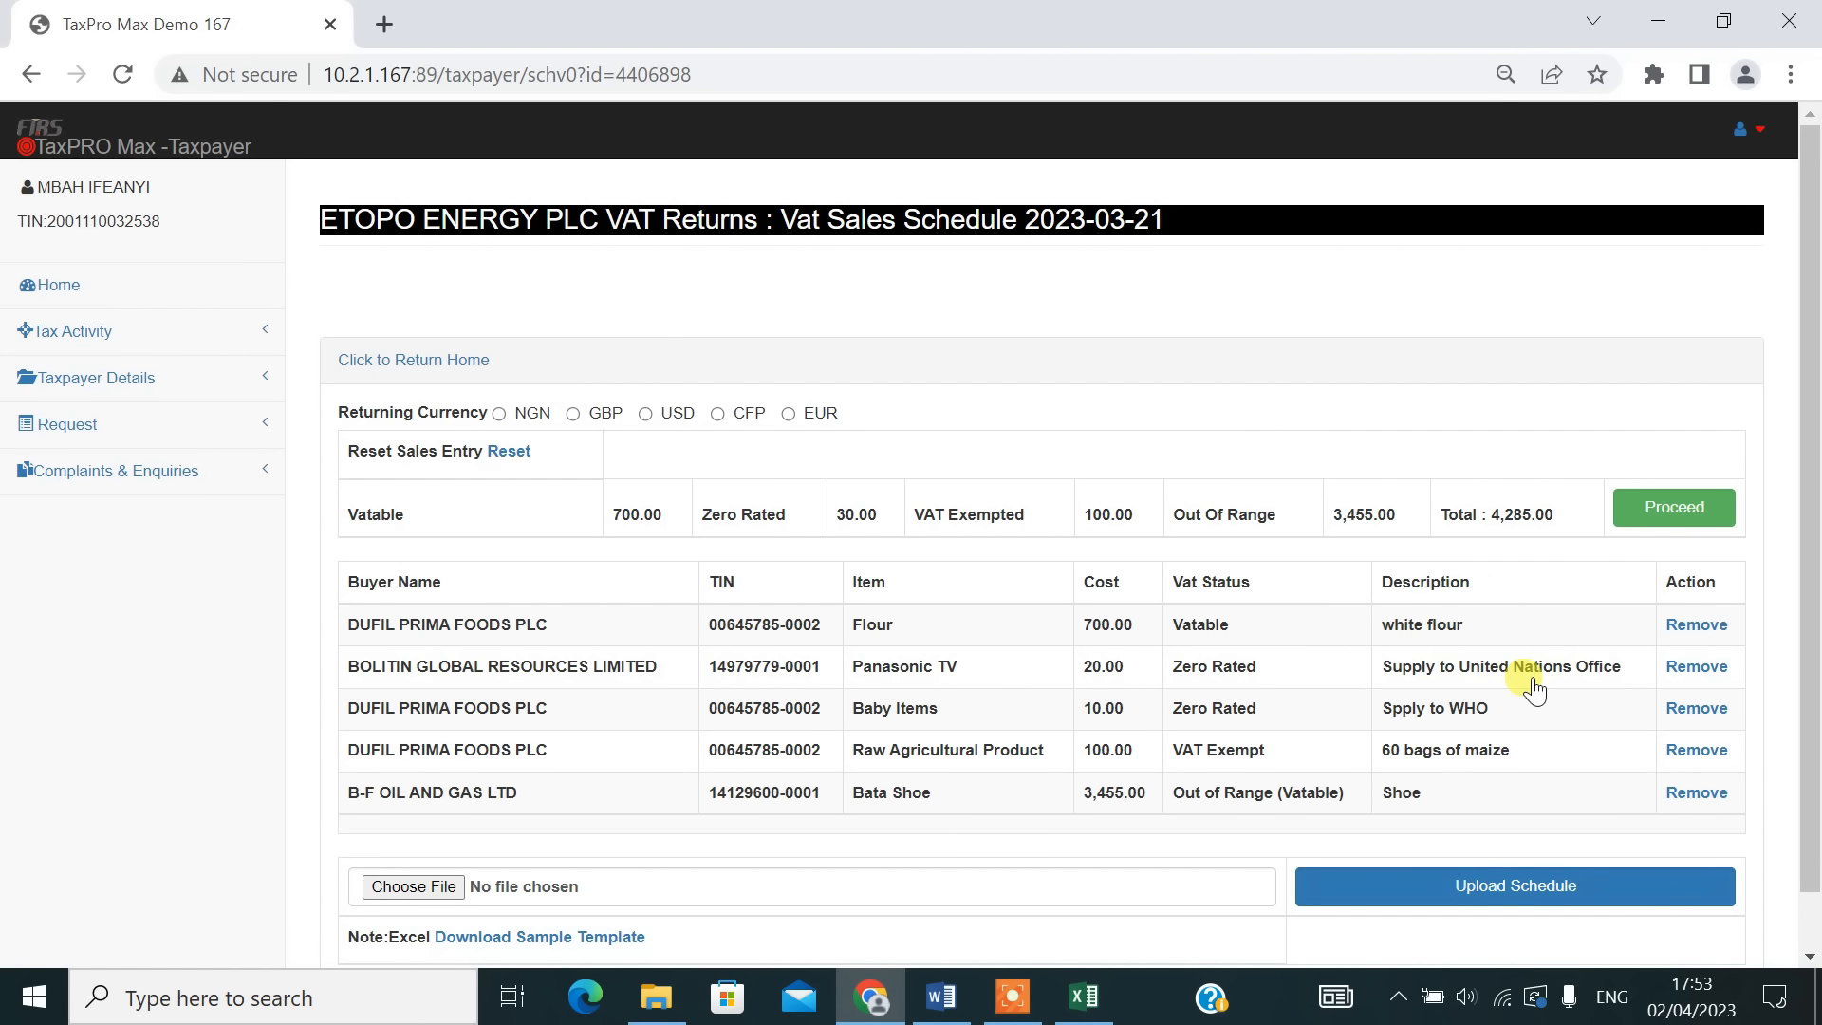
# Set the returning currency to NGN and proceed through Purchases and Sales Adjustments without entries to the VAT assessment form.
pyautogui.click(500, 413)
pyautogui.click(1678, 510)
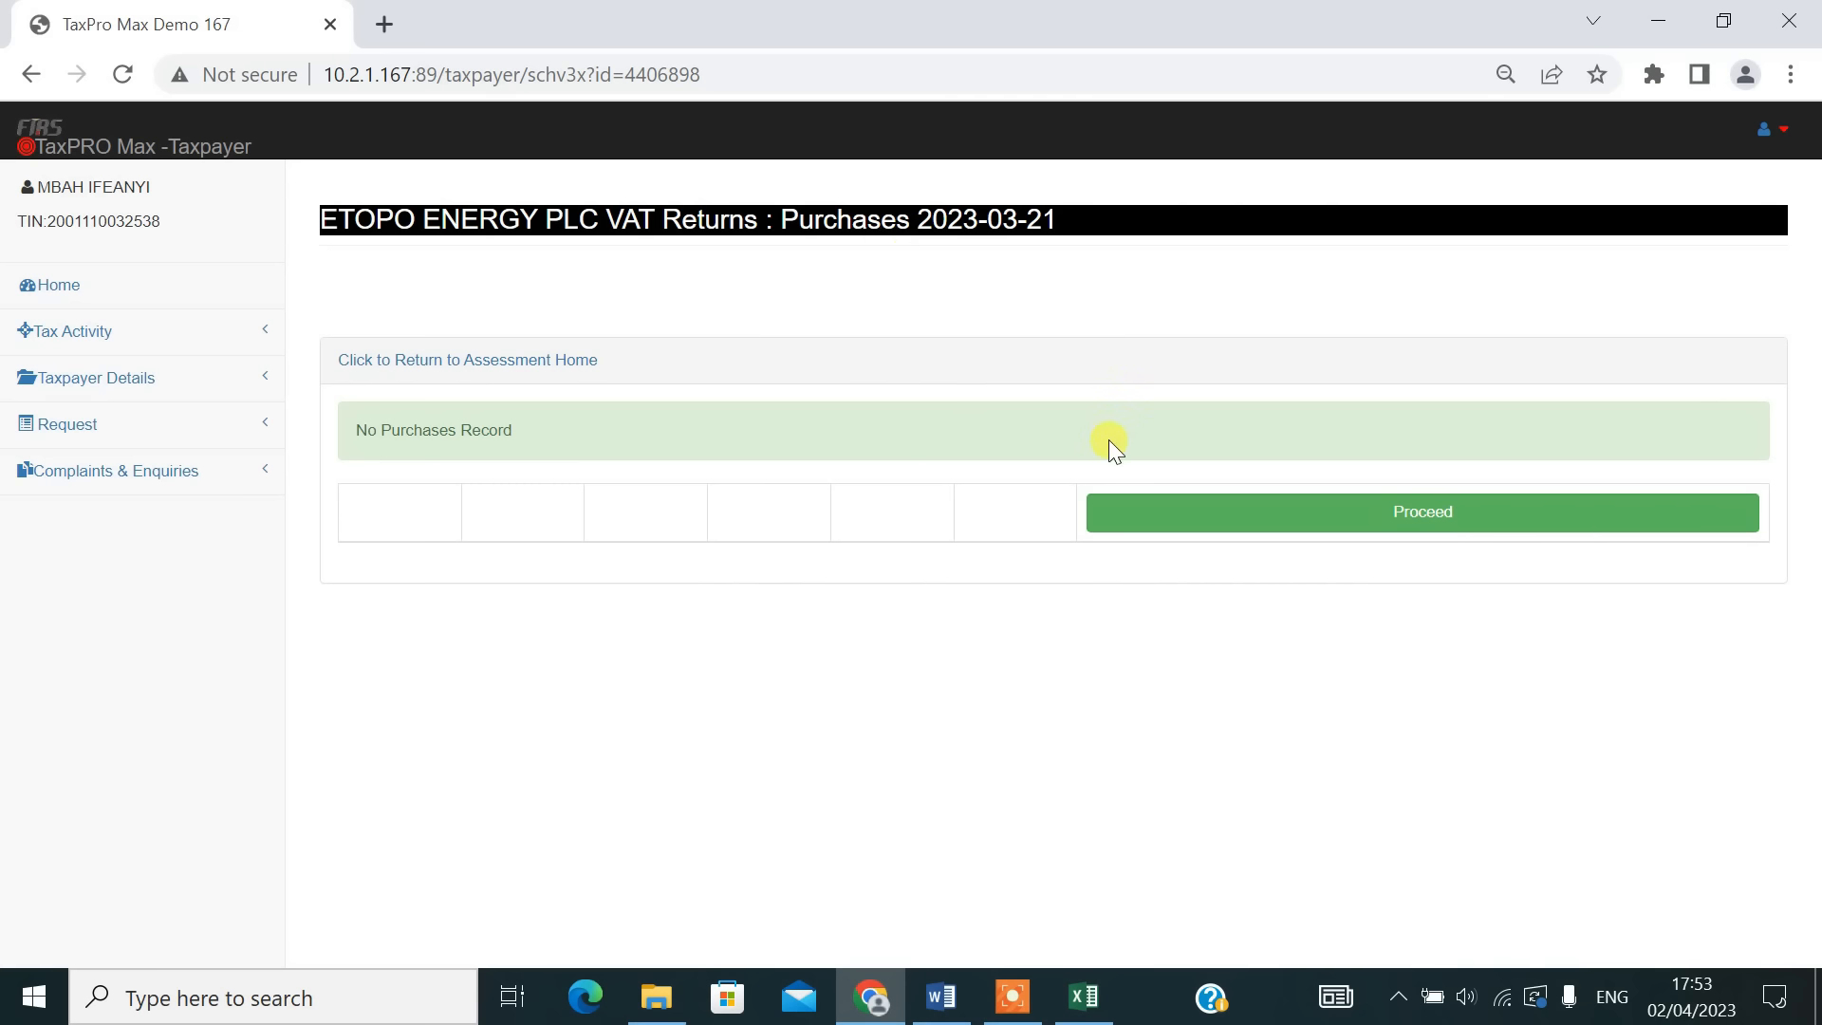
pyautogui.click(1370, 513)
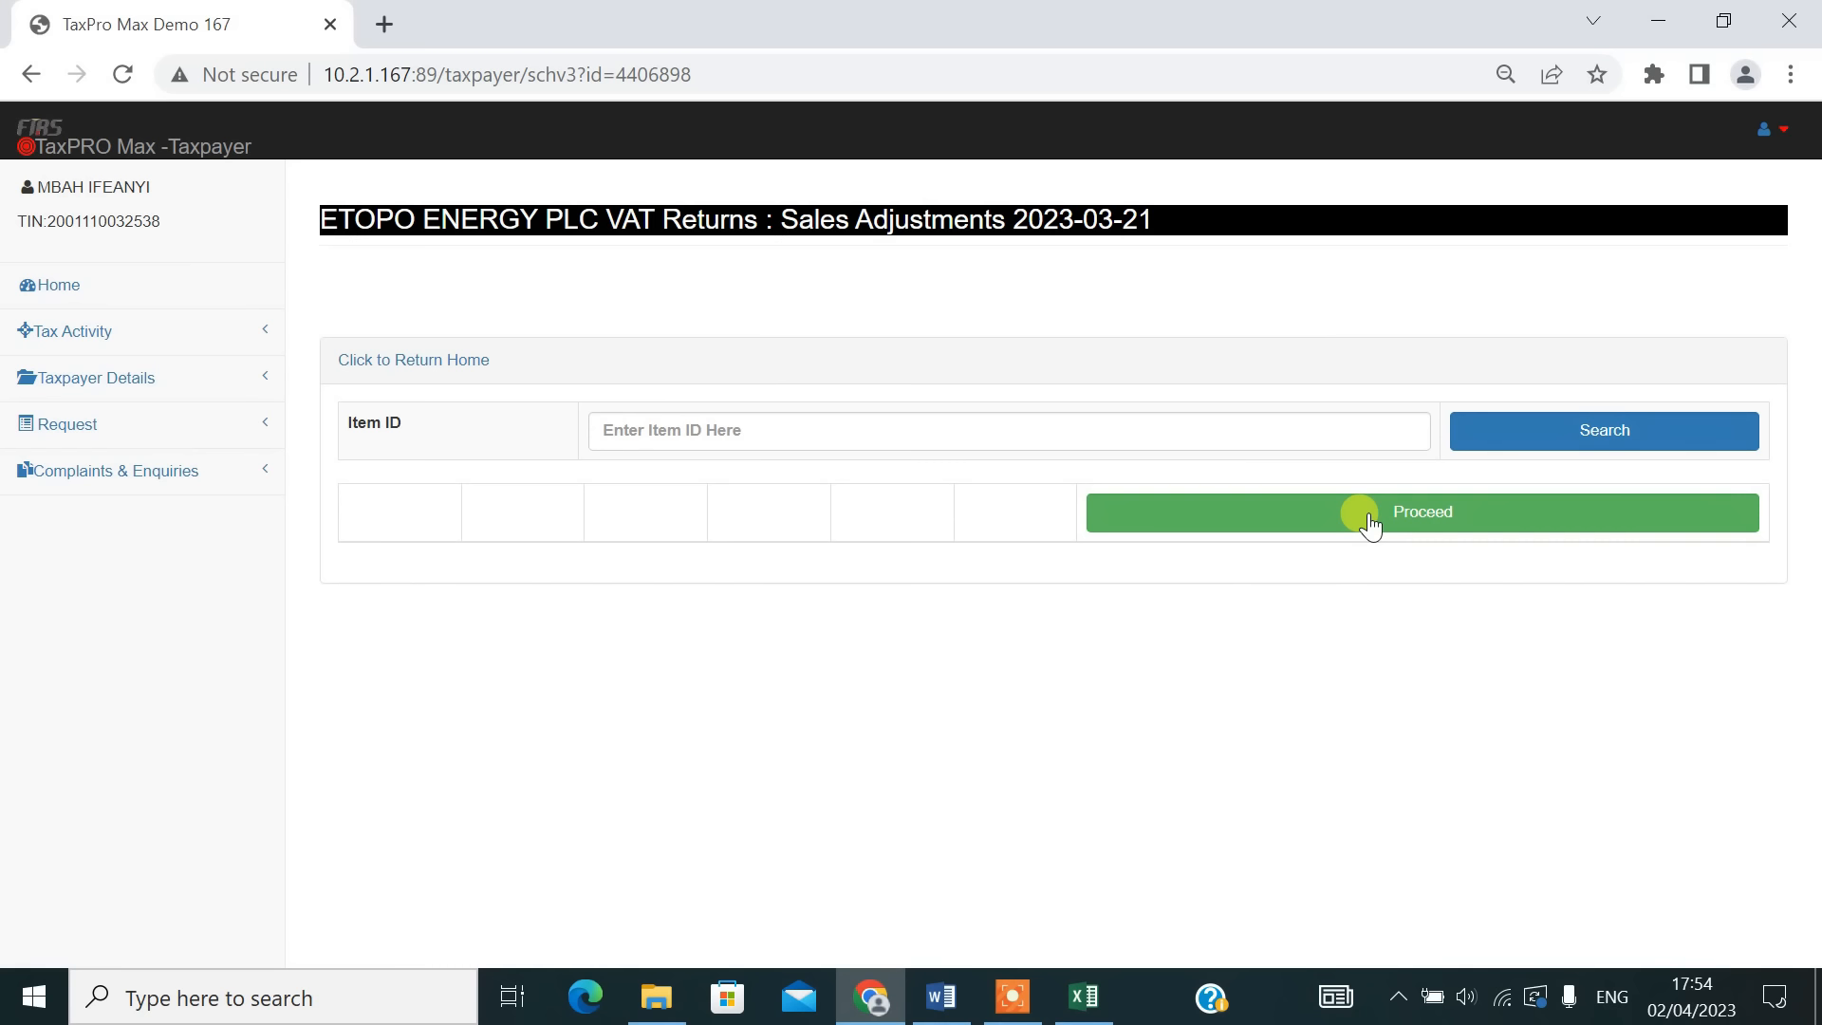
pyautogui.click(1370, 523)
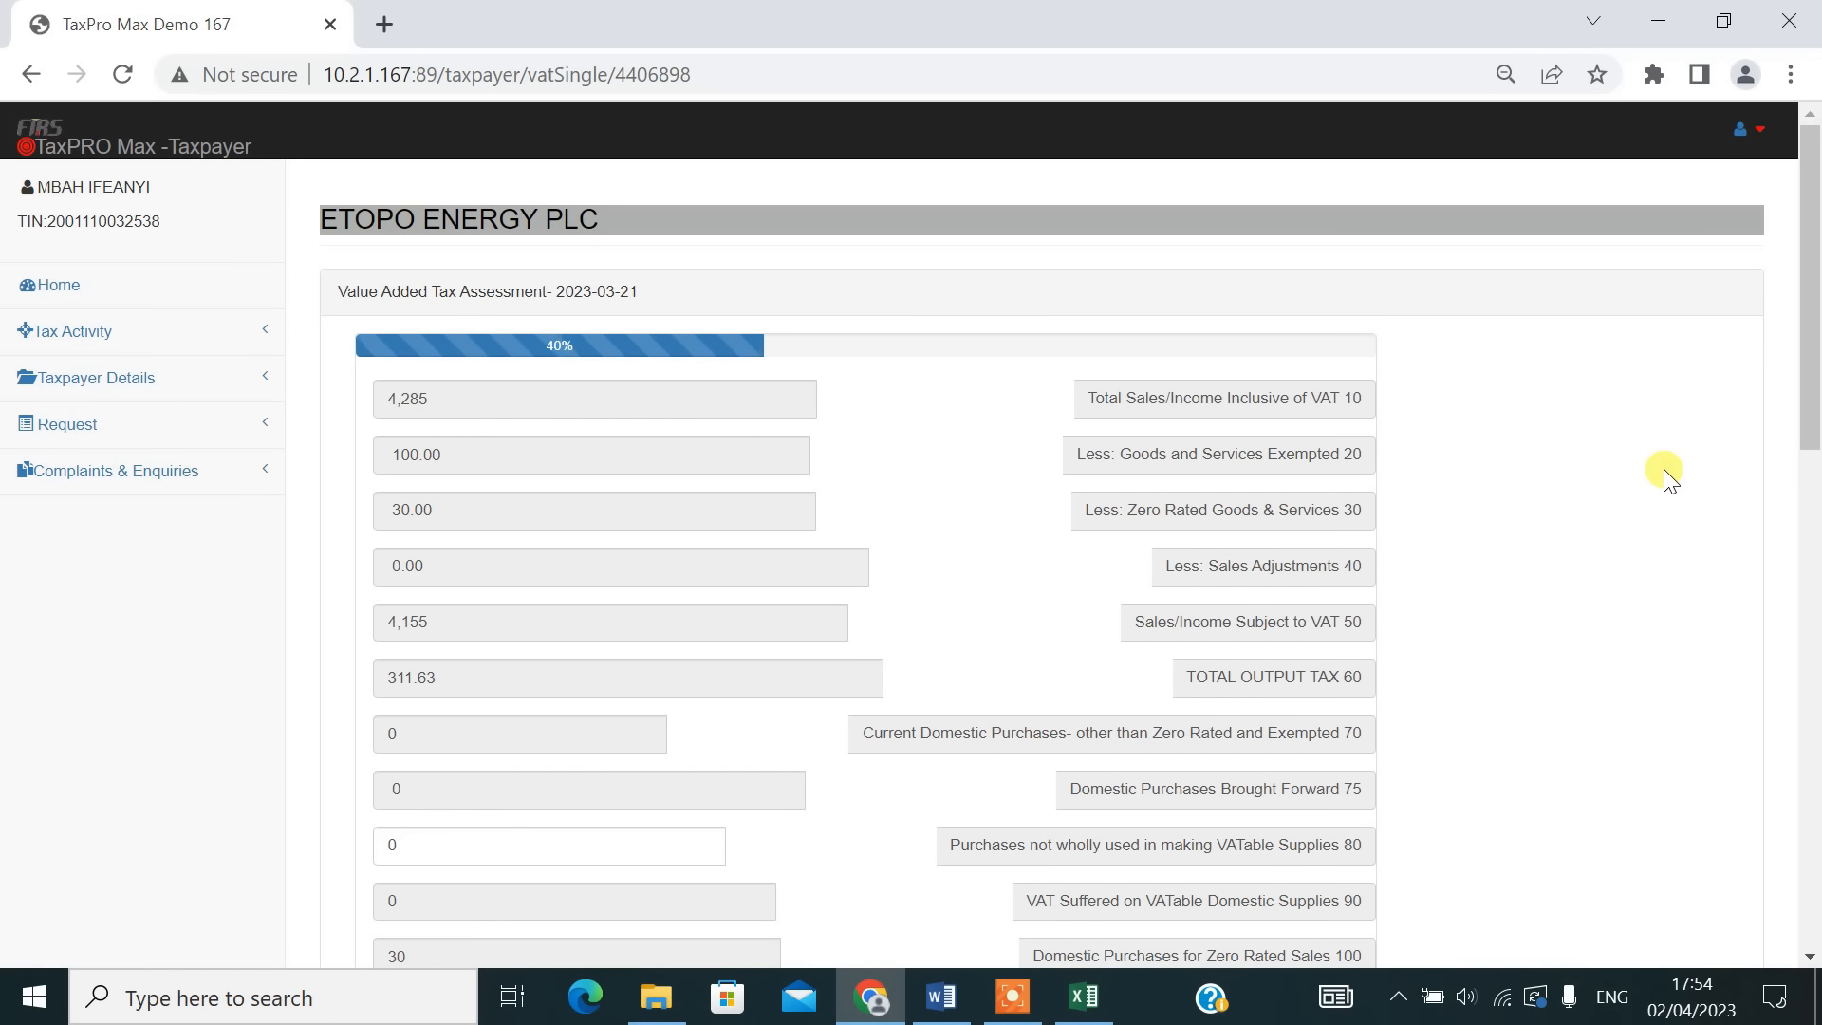
# Examine the sales, output tax and purchases lines of the VAT assessment form, including current domestic purchases on line 70.
pyautogui.moveTo(1812, 309); pyautogui.dragTo(1813, 353)
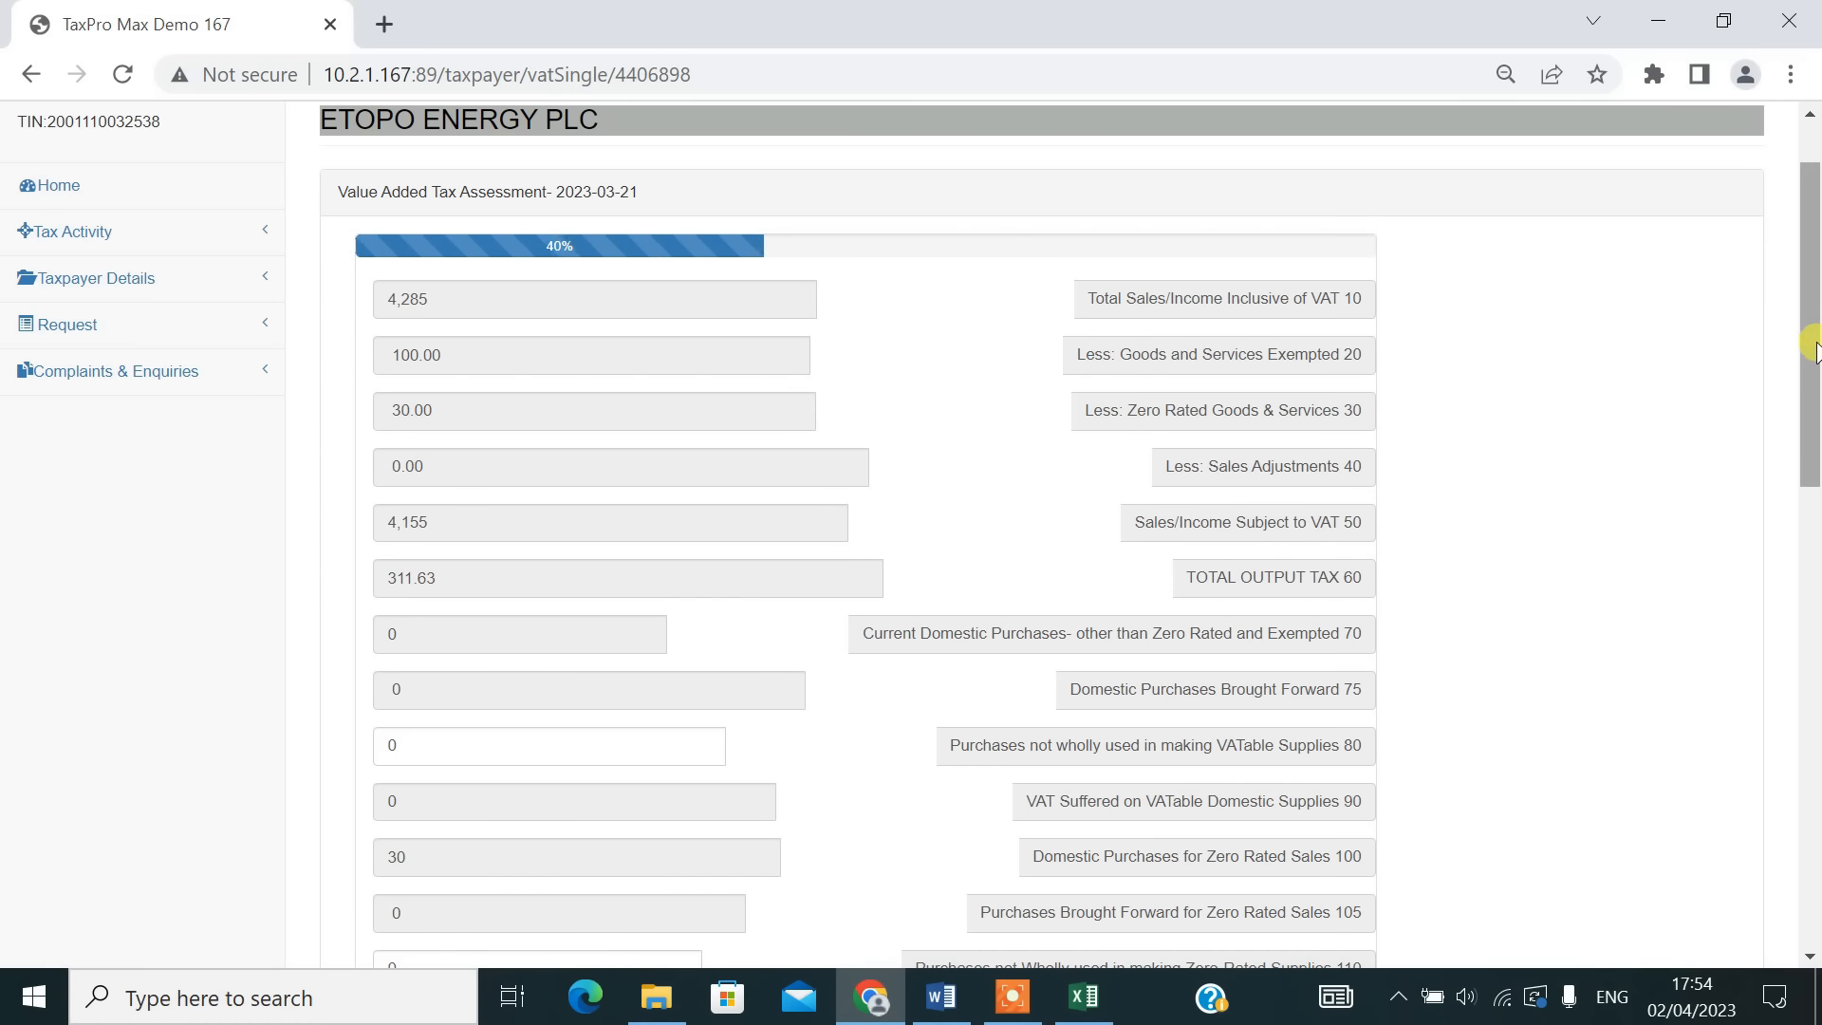
pyautogui.moveTo(1813, 353); pyautogui.dragTo(1786, 444)
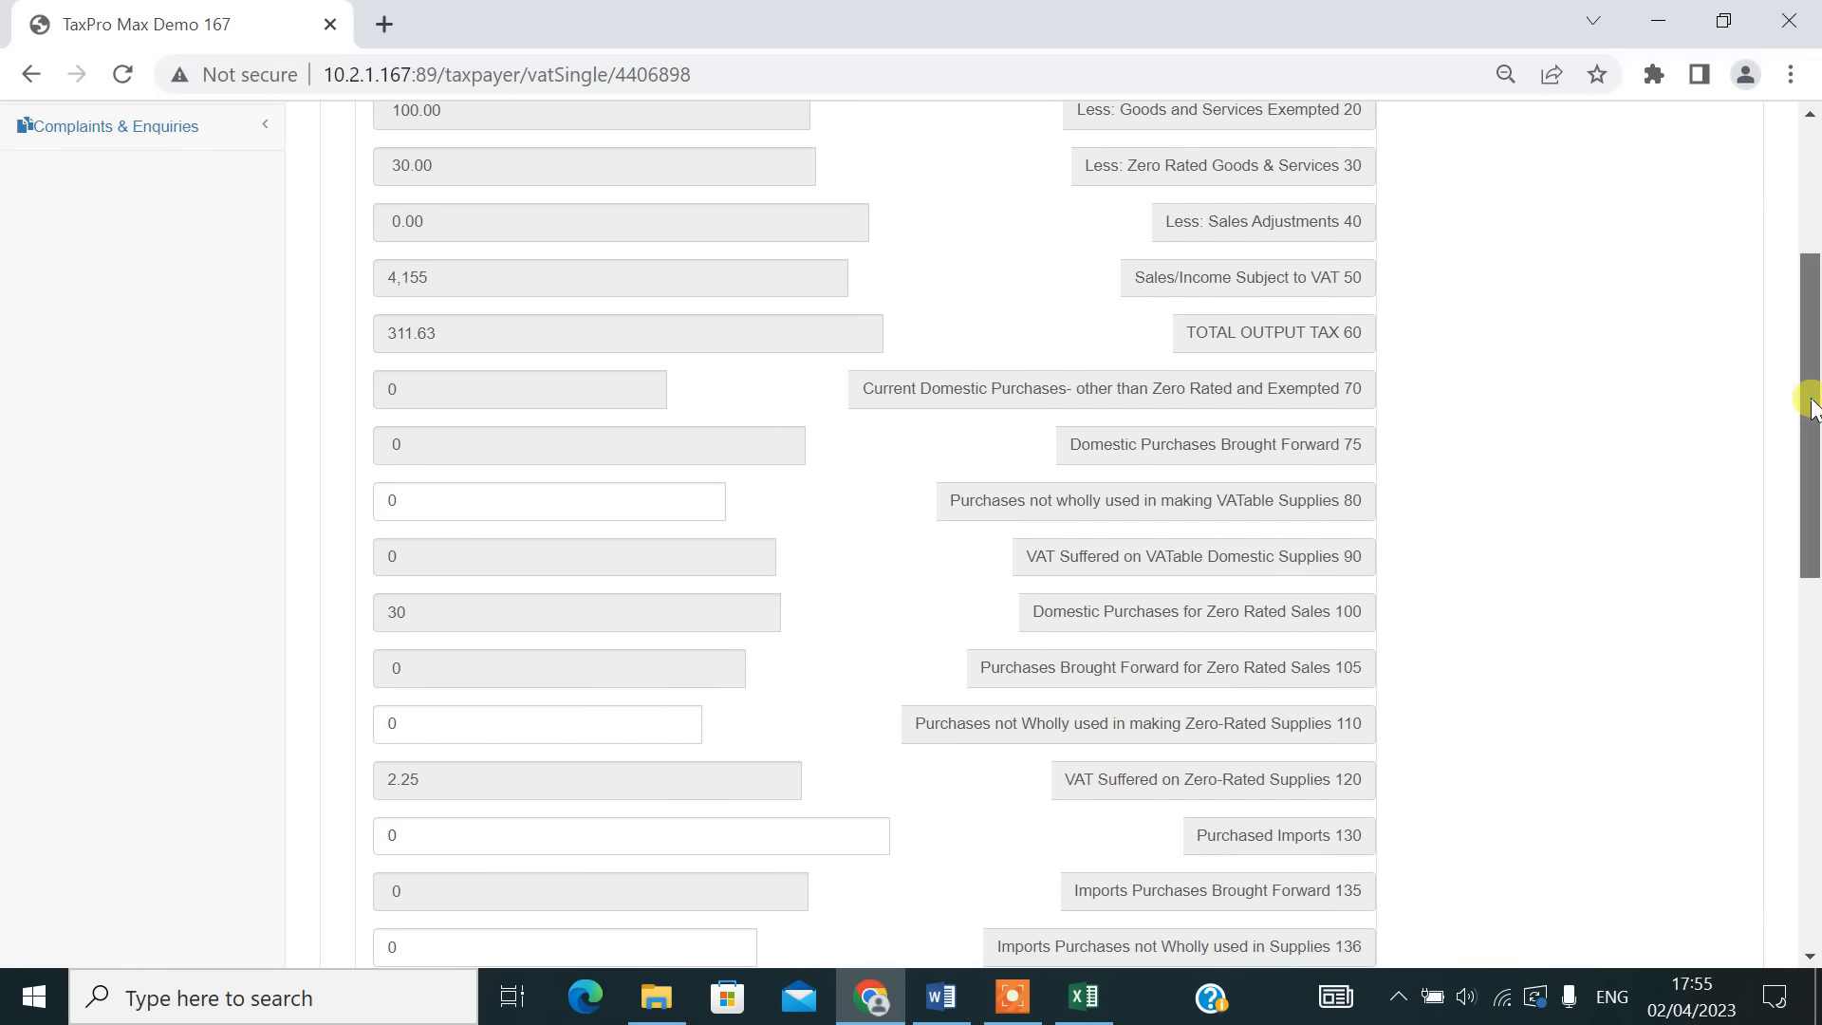
pyautogui.moveTo(1807, 395); pyautogui.dragTo(1811, 432)
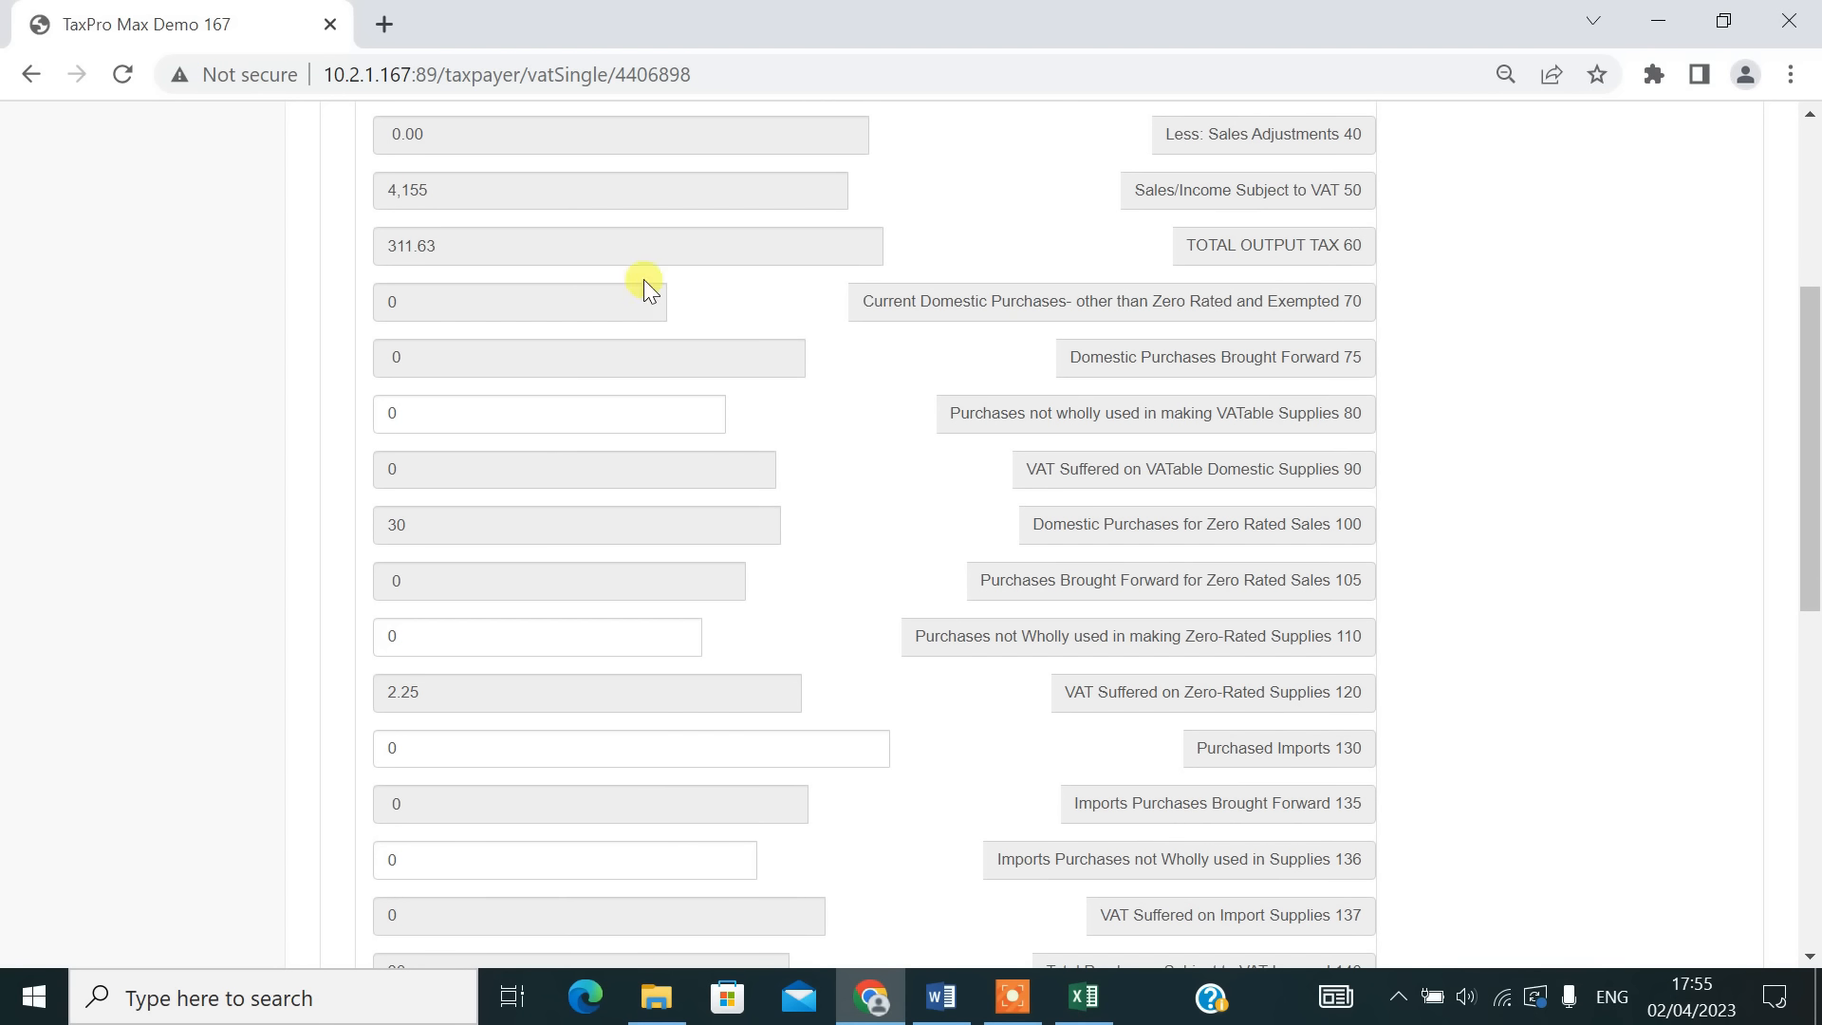
pyautogui.click(408, 299)
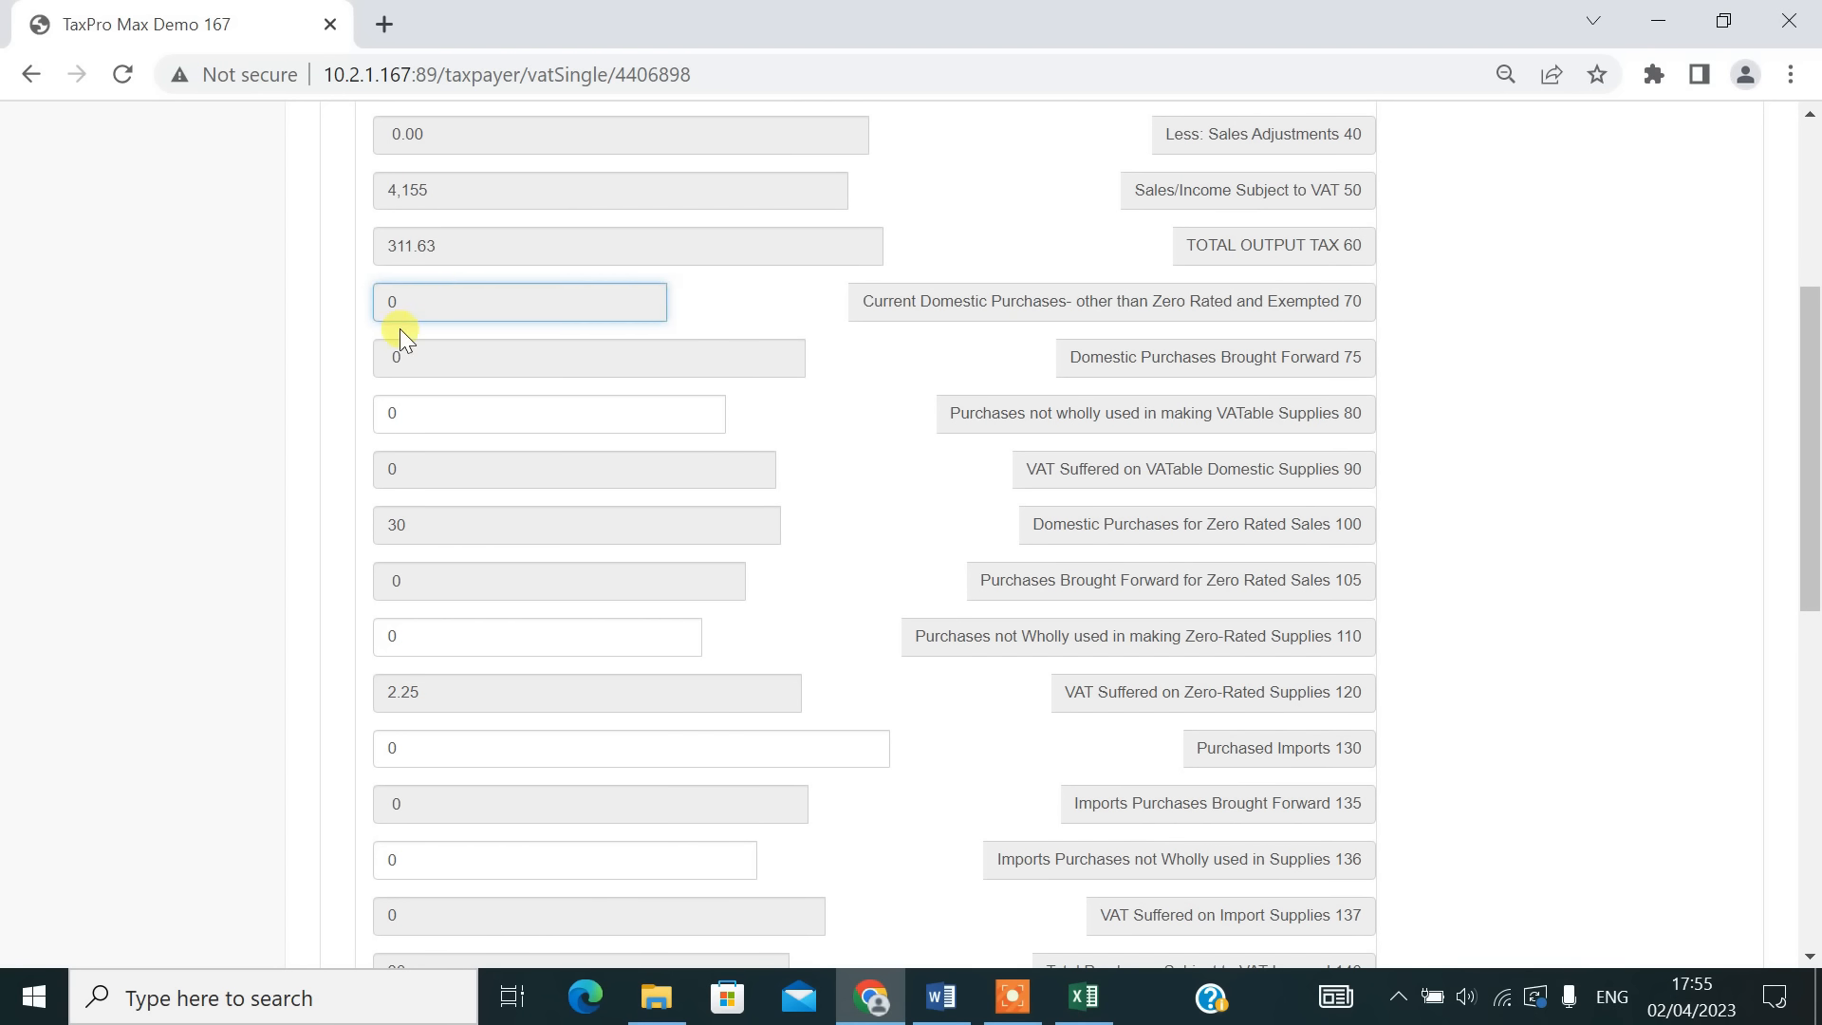